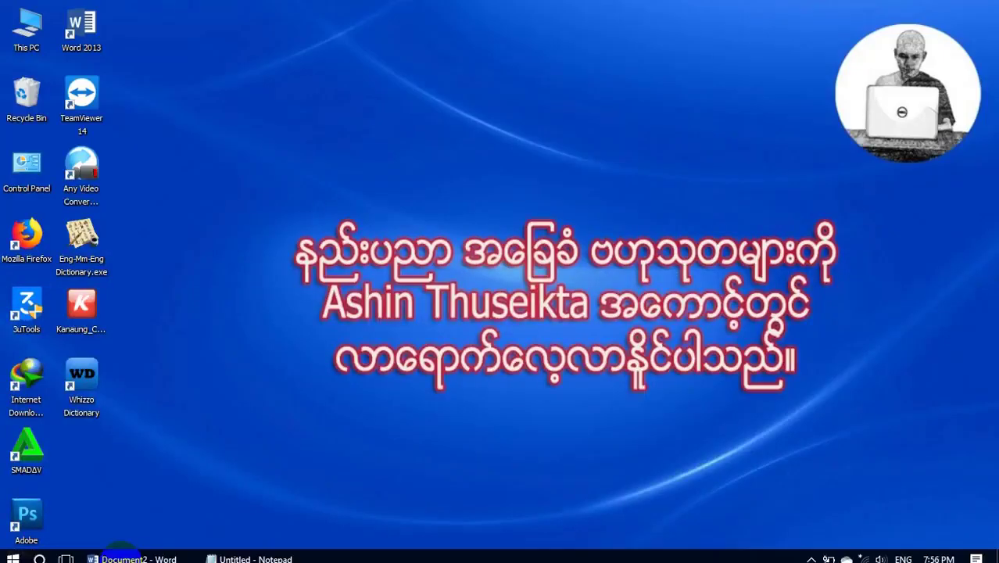
- Bring the Word window showing Document2 with the Notice text to the front
click(131, 557)
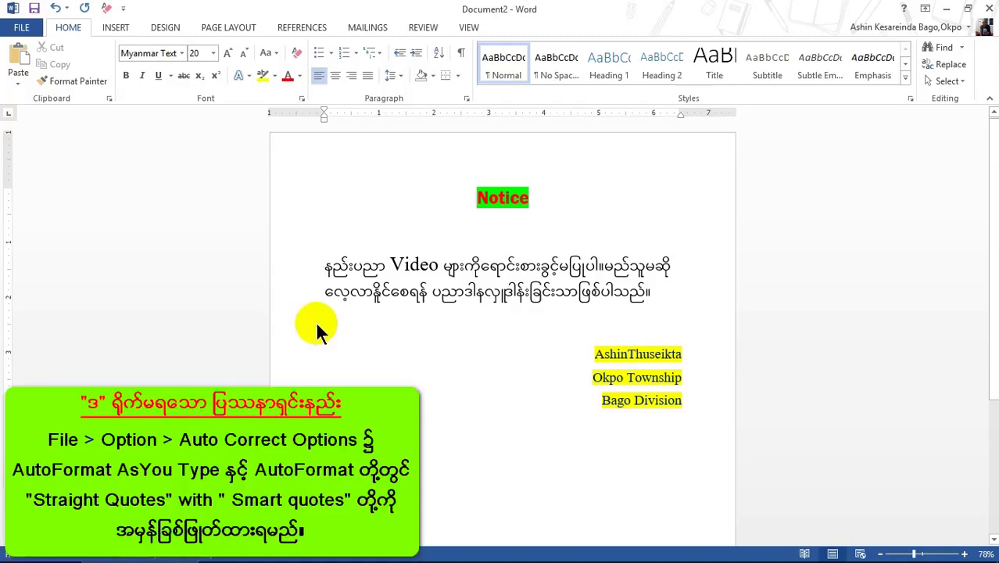
- Turn off straight-to-smart quote replacement on both the AutoFormat As You Type and AutoFormat tabs
click(24, 27)
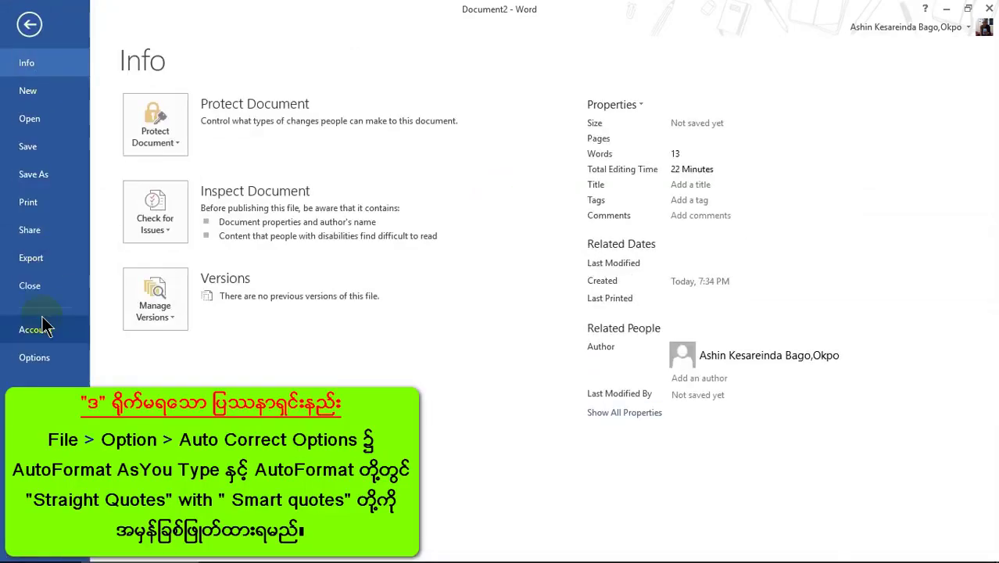
click(41, 357)
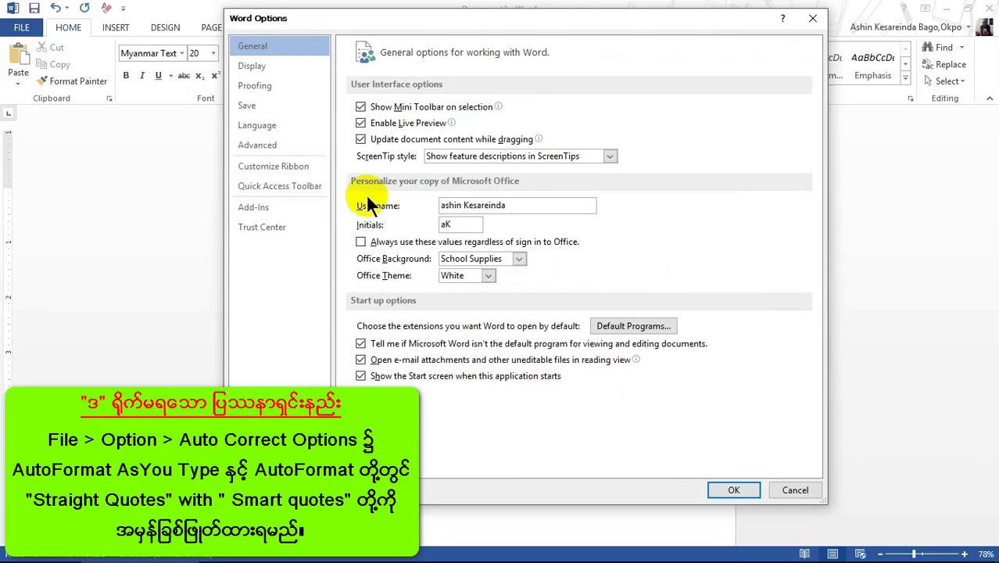
click(265, 91)
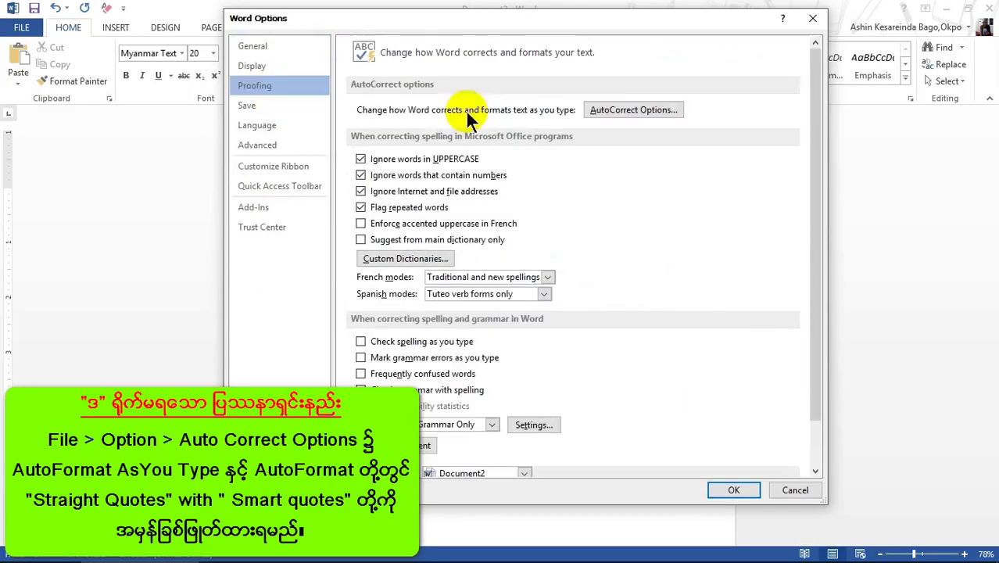
click(617, 107)
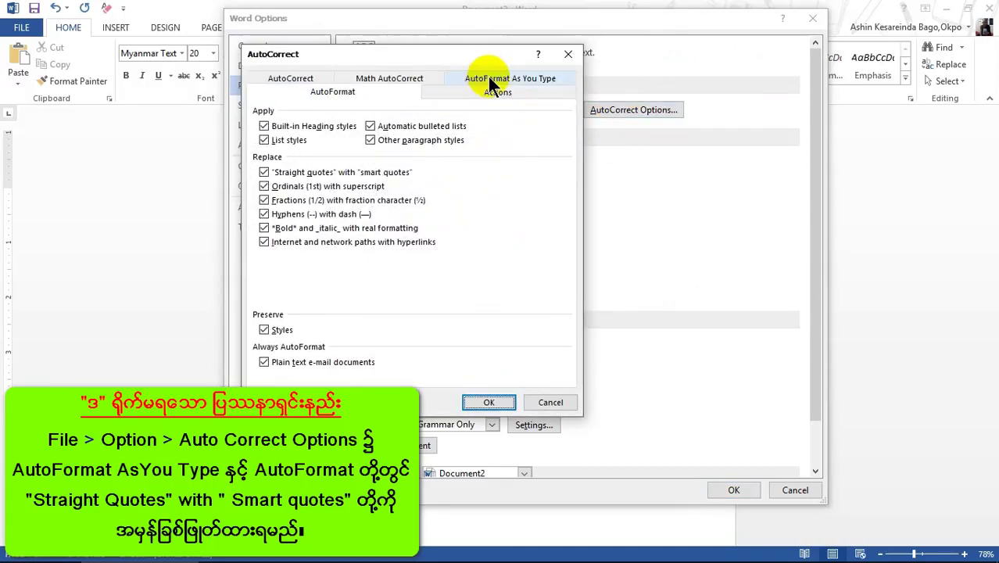
click(491, 81)
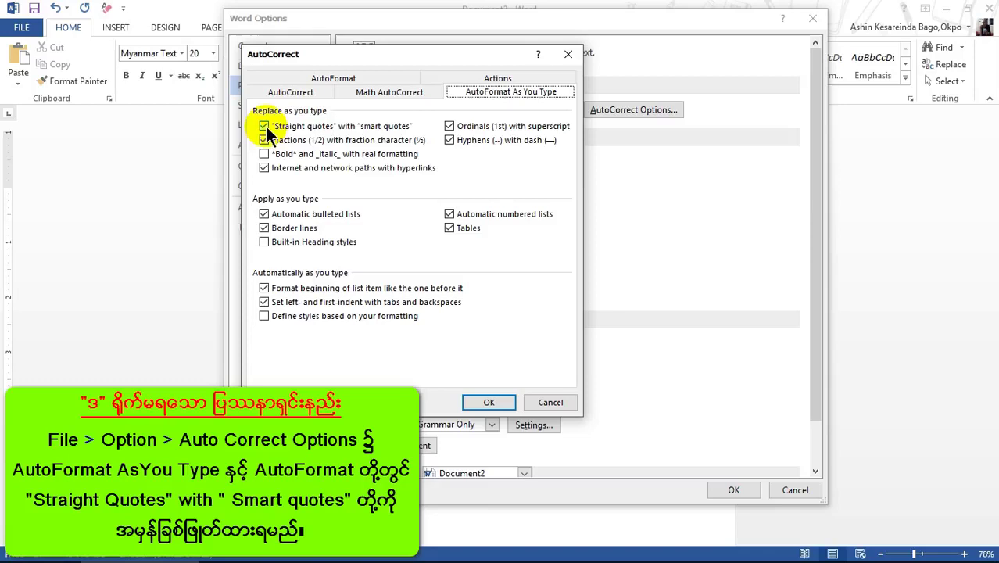
click(266, 130)
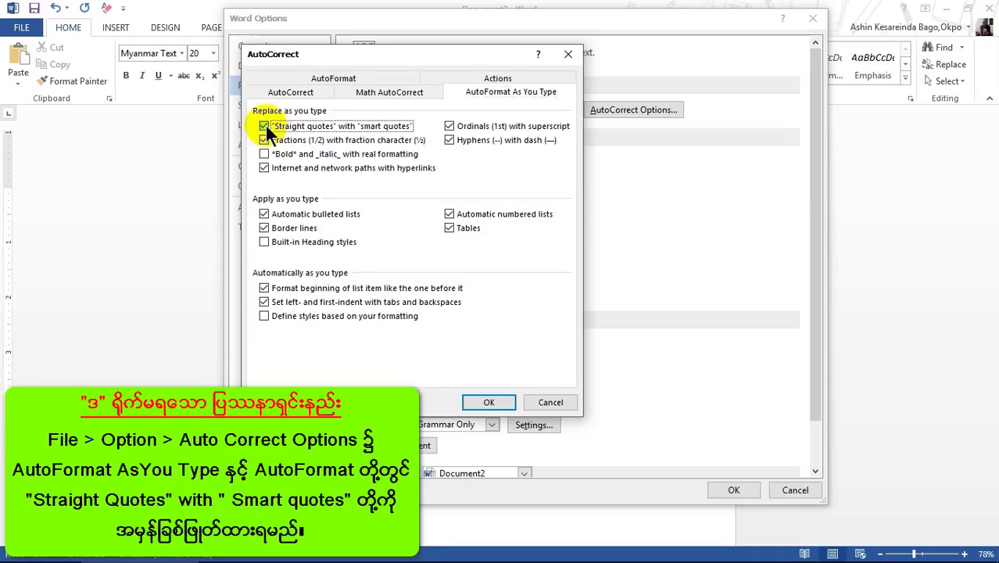
click(344, 81)
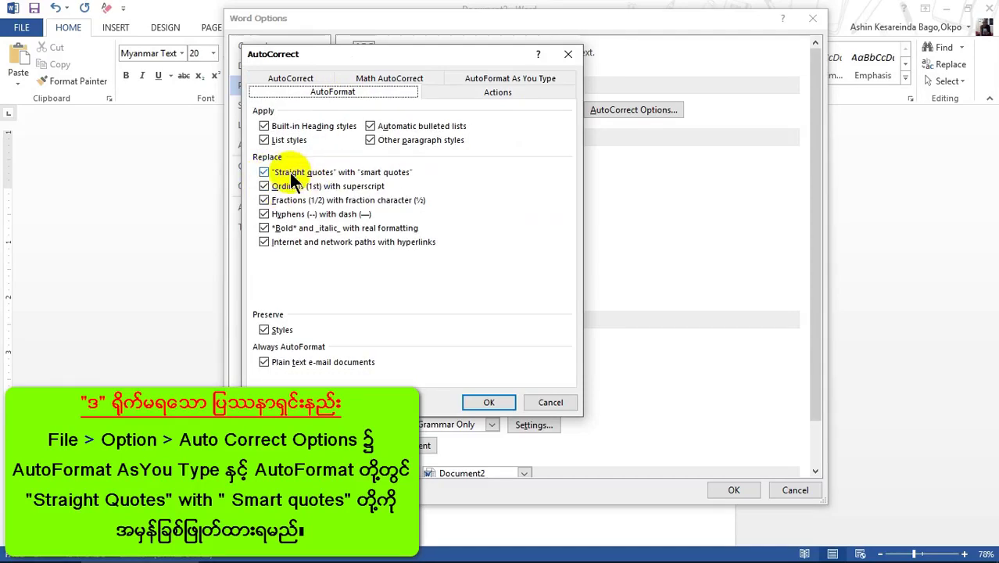
click(264, 173)
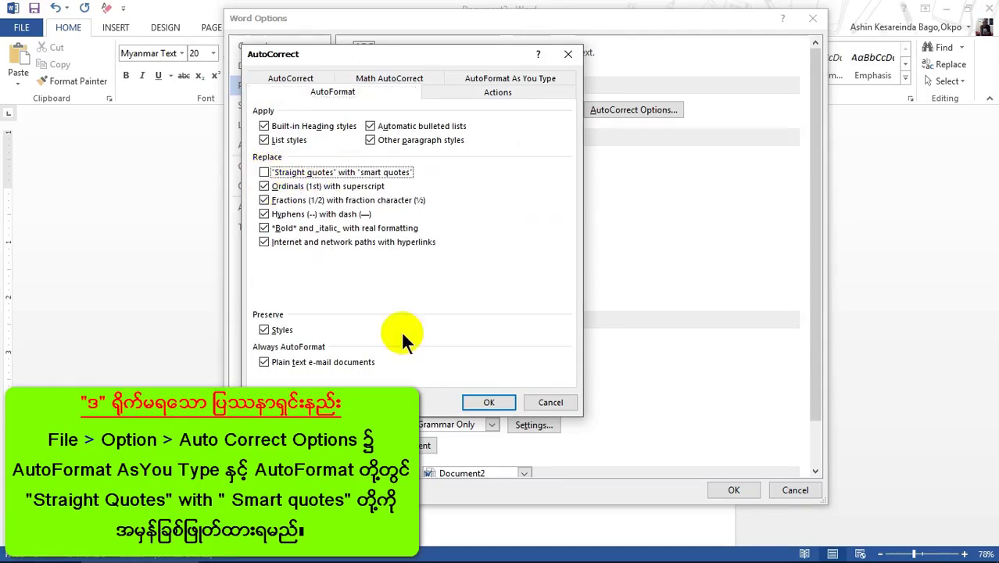
click(489, 402)
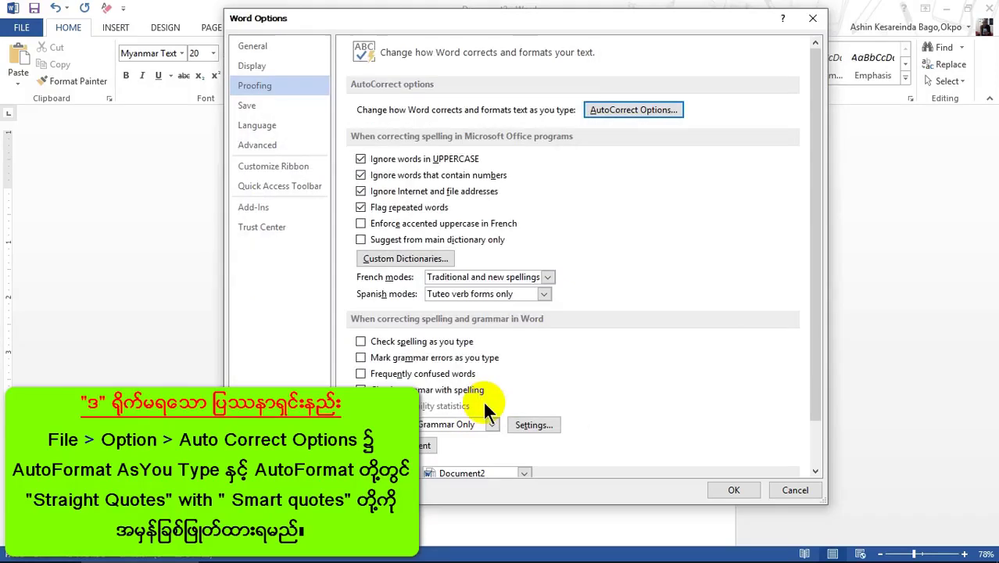
click(630, 109)
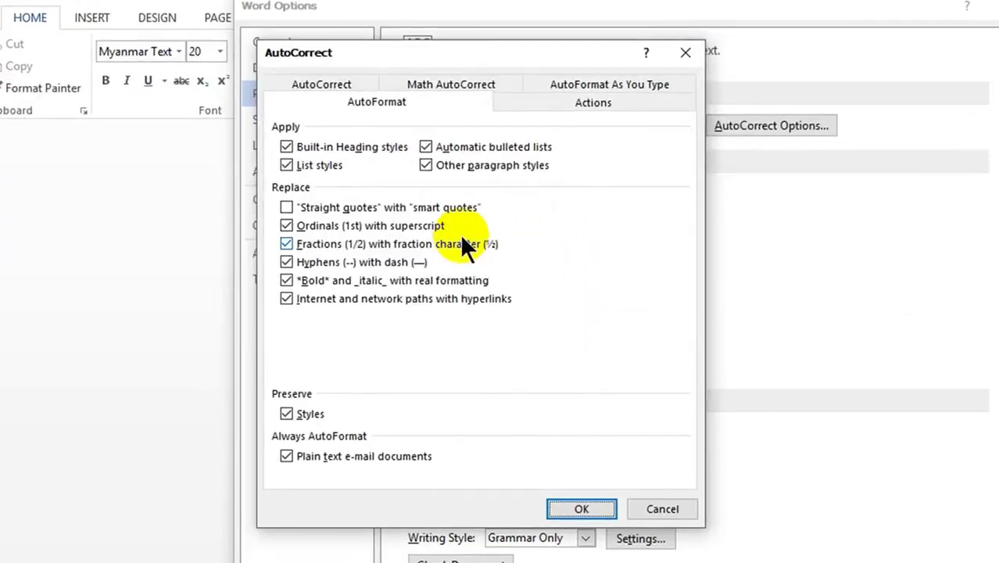
- Add an AutoCorrect replacement entry turning 'yn' into 'Yangon City'
click(339, 83)
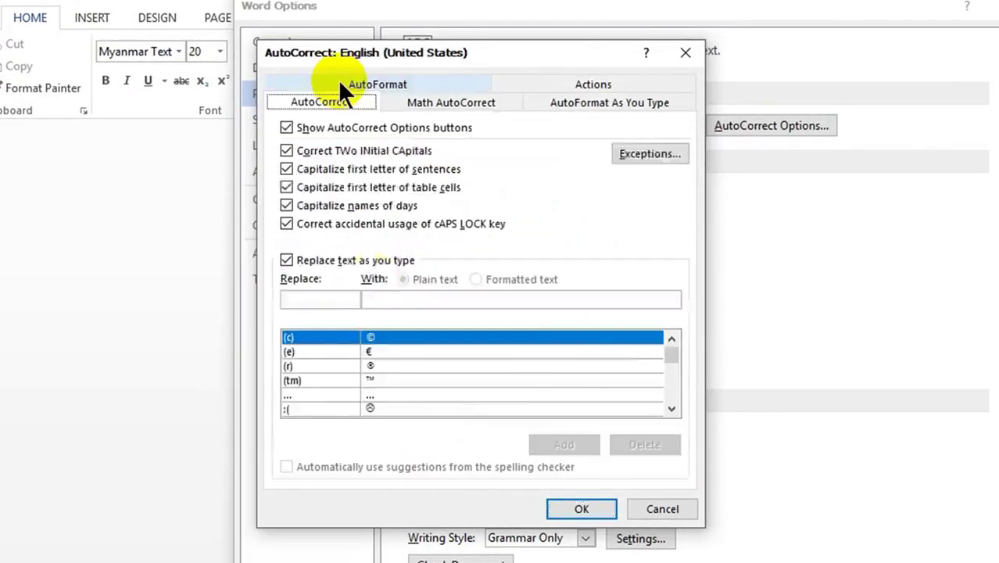
click(324, 298)
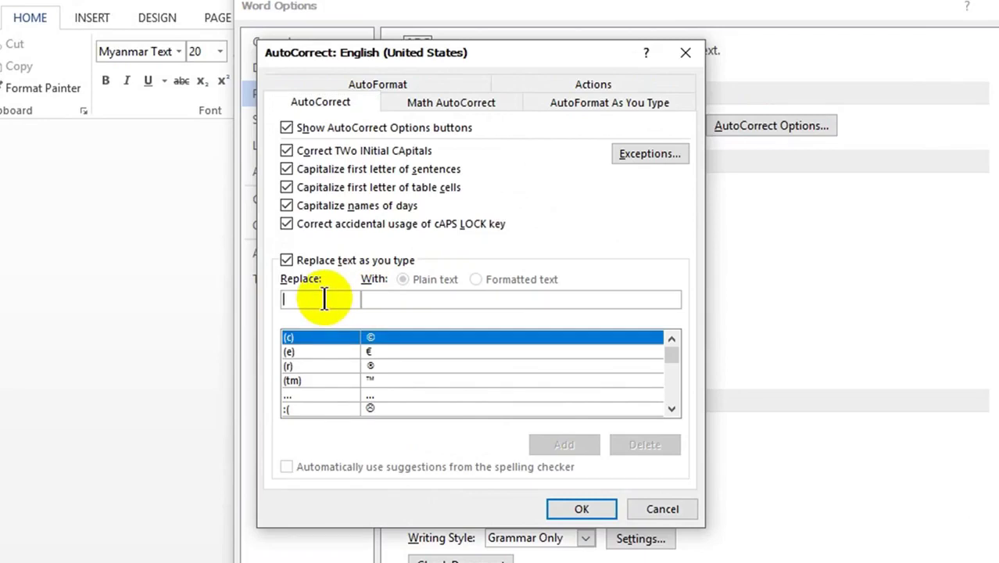
text(yn)
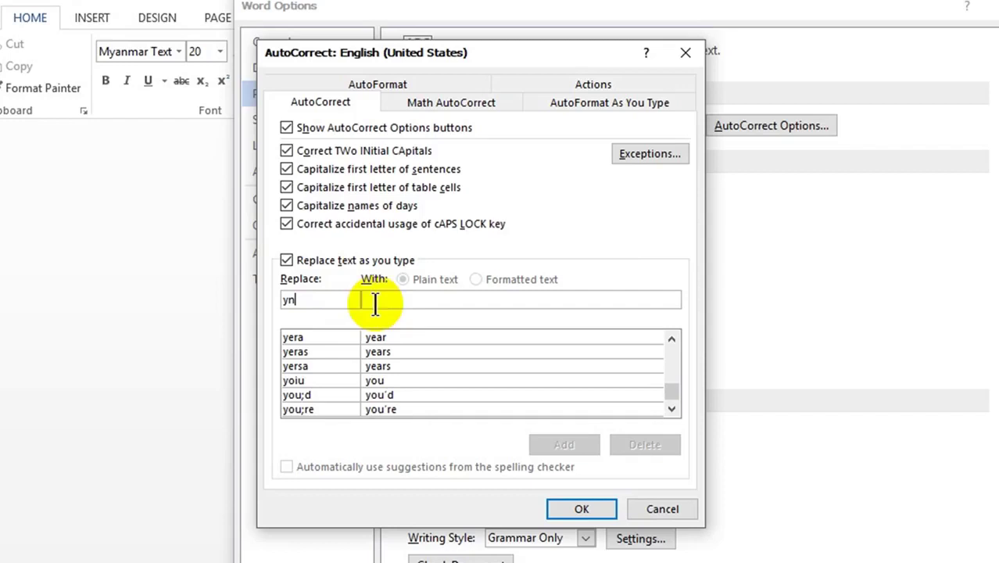
click(378, 303)
text(Yangon City)
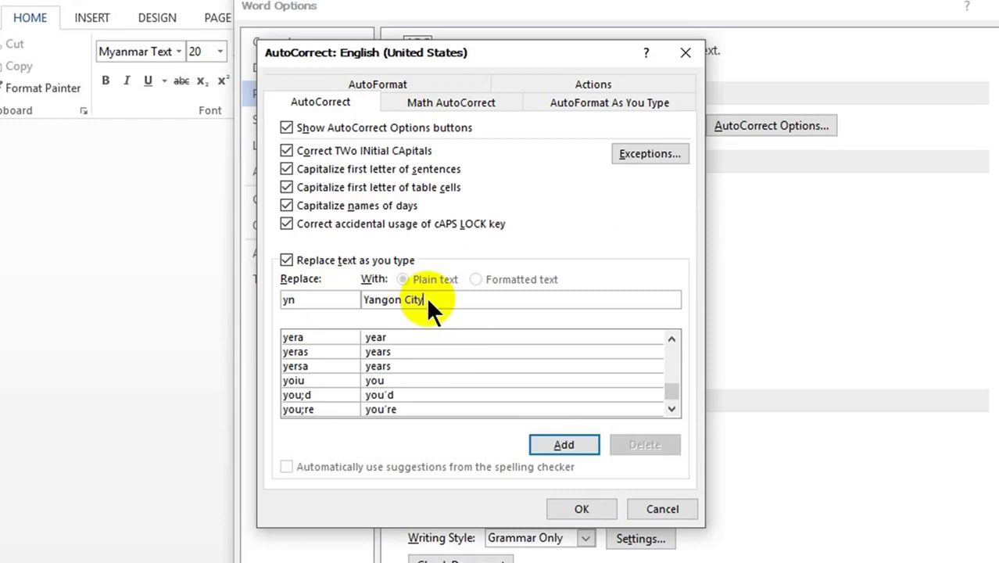
click(563, 443)
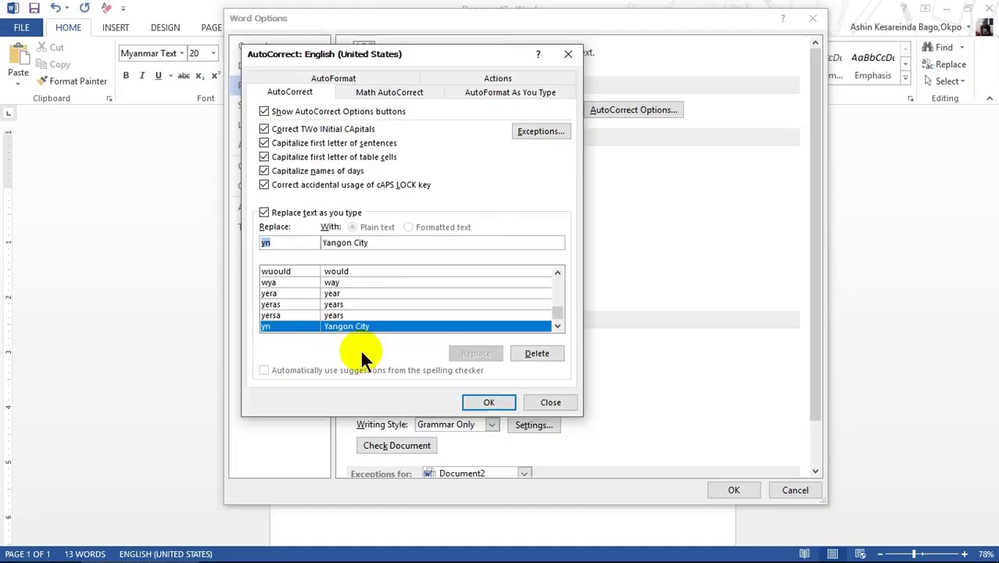
click(581, 509)
- Type yn twice on a new line below the paragraph, producing 'Yangon City Yangon City'
click(716, 489)
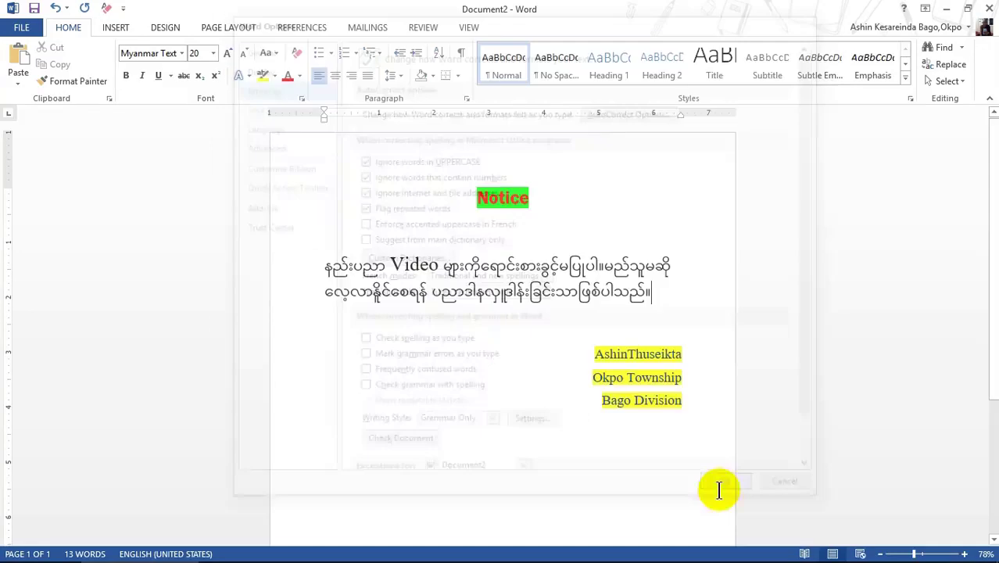
key(Return)
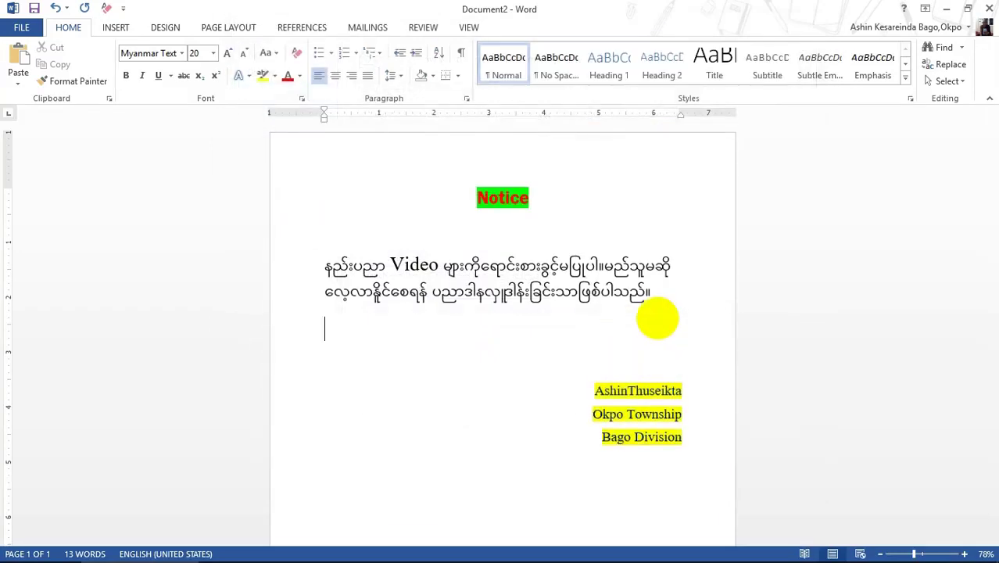
text(y)
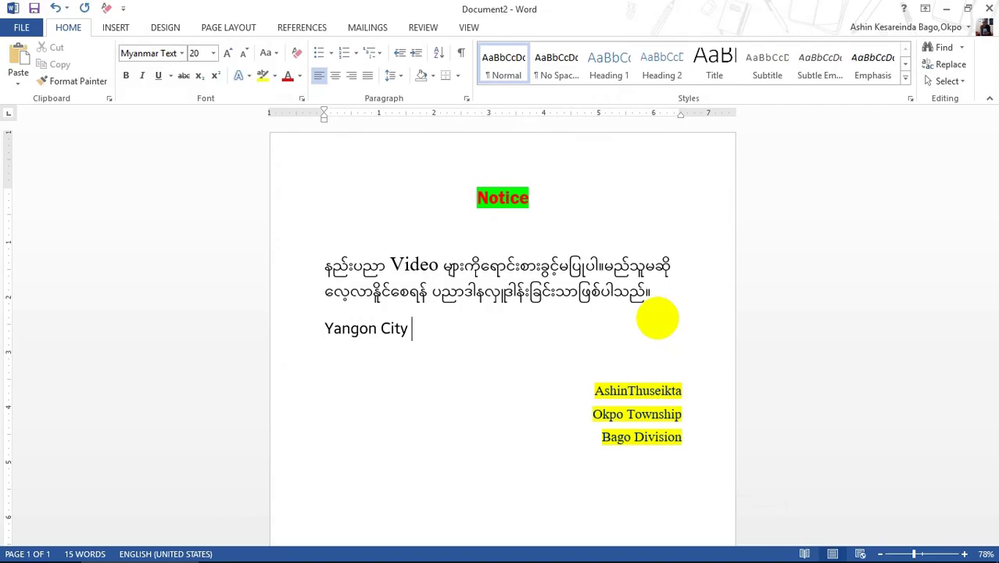
text(n ybn)
key(BackSpace)
key(BackSpace)
text(ngon City)
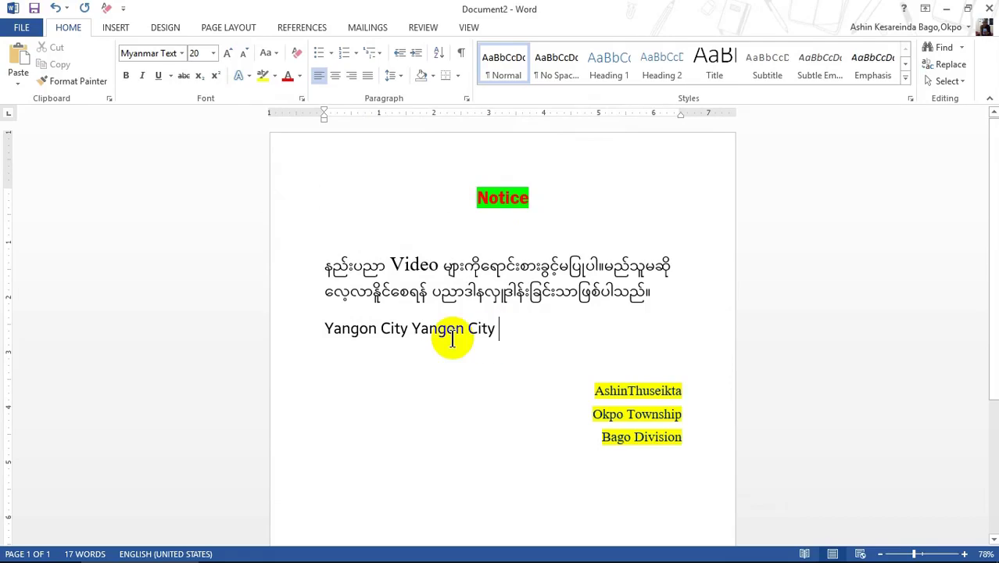
- Delete the 'yn' → 'Yangon City' entry from the AutoCorrect replacement list
click(24, 33)
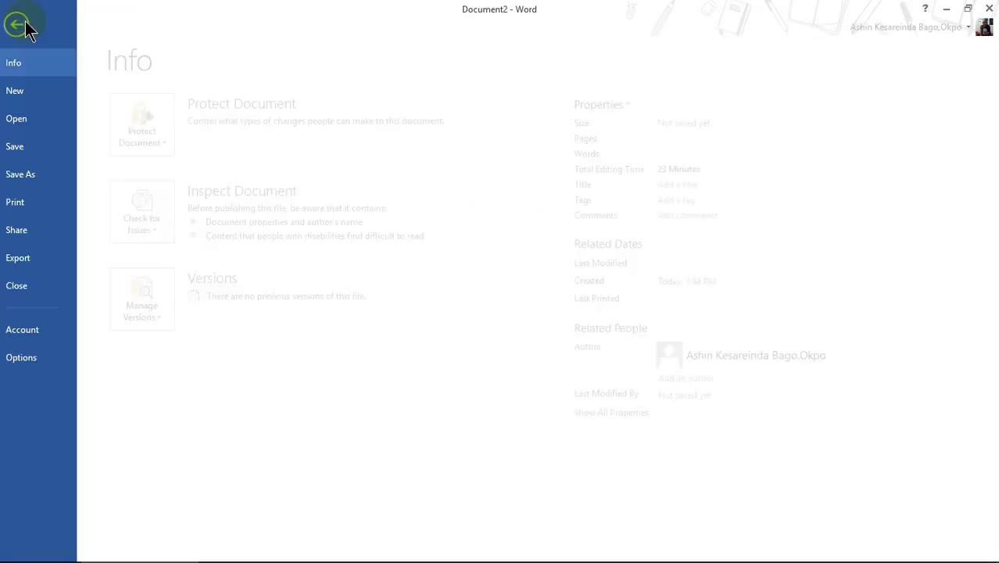
click(24, 372)
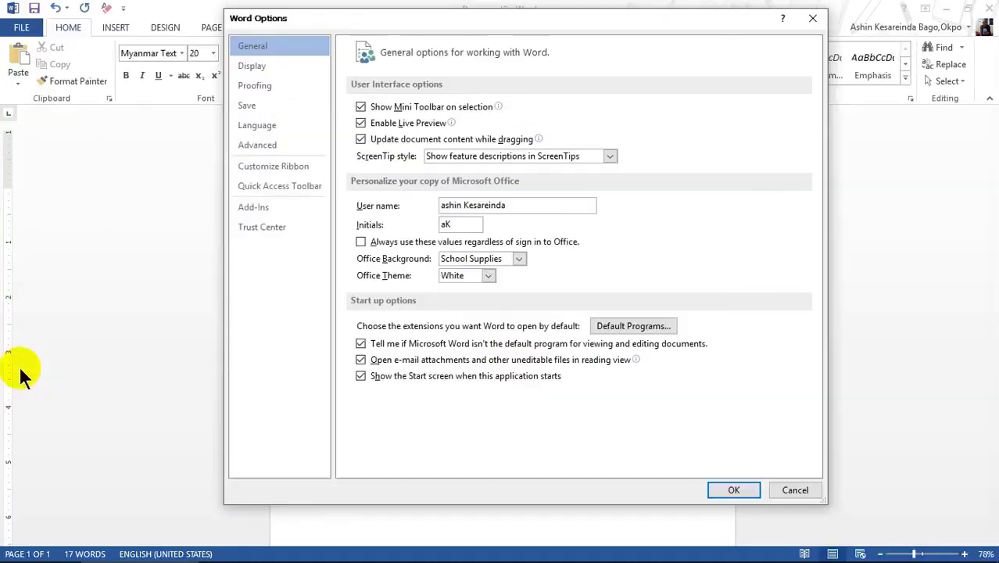
click(269, 90)
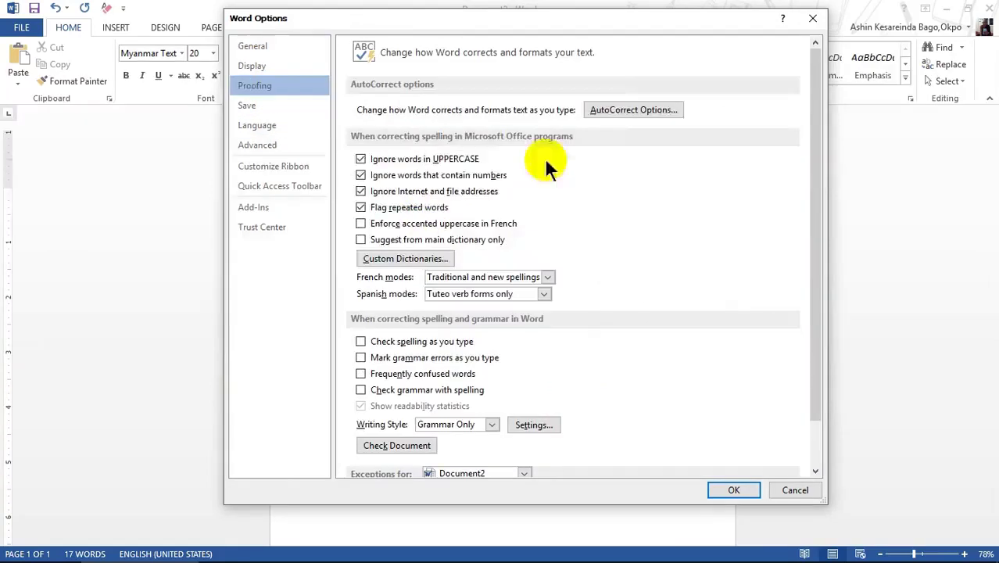
click(617, 110)
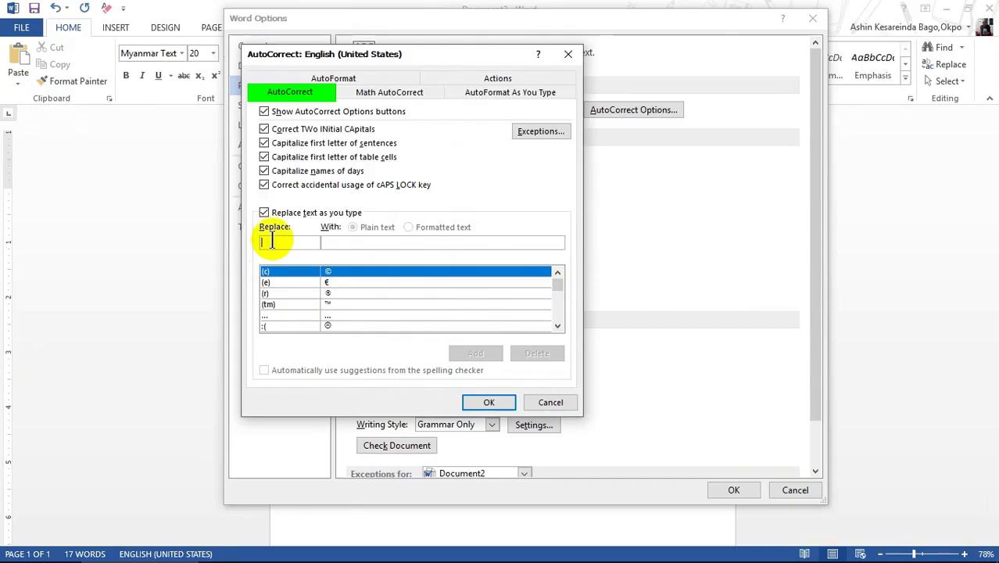
text(yn)
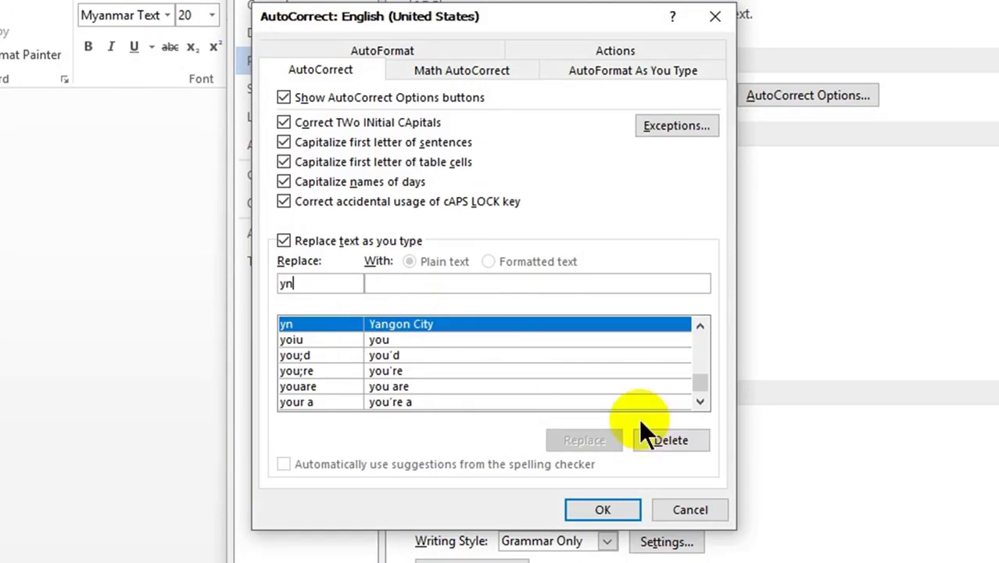
click(671, 441)
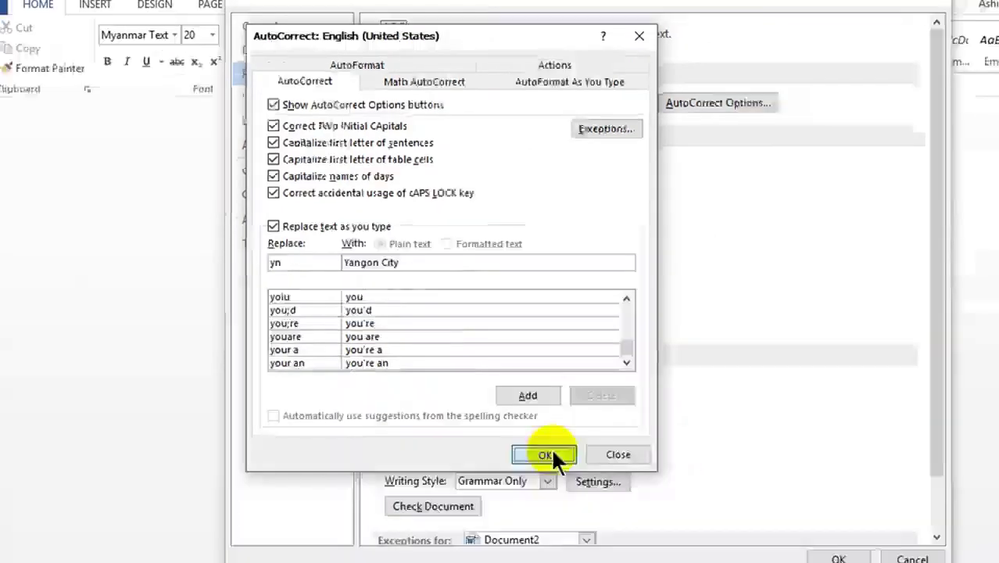
click(614, 509)
- Check that yn no longer expands, then delete the Yangon City test line
click(736, 492)
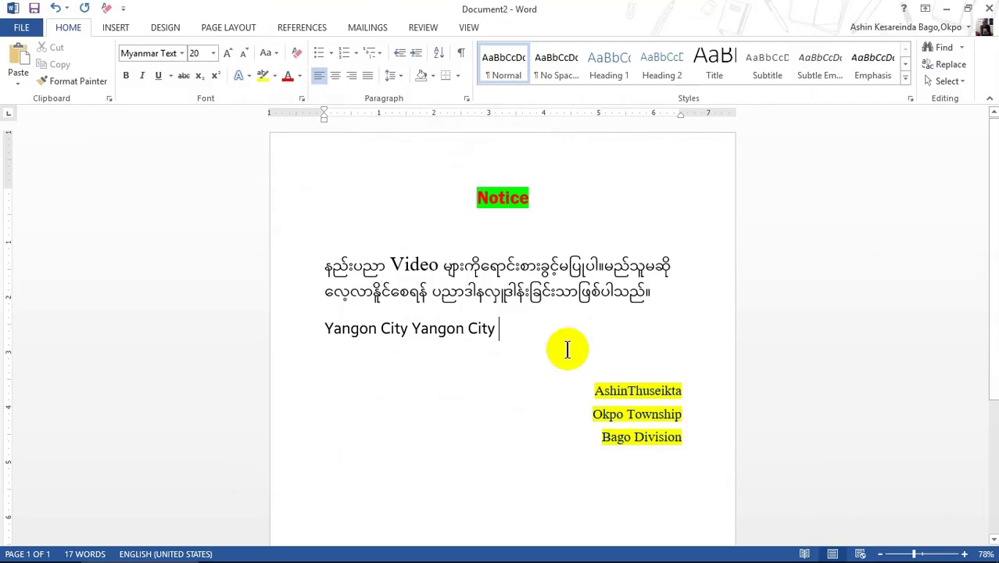
text(yn)
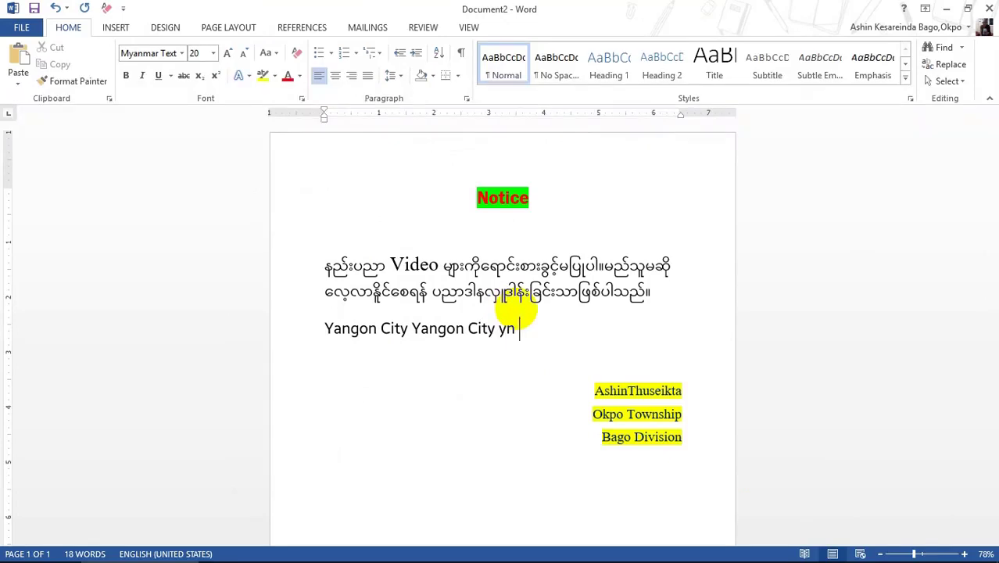
drag(326, 330, 519, 333)
key(Delete)
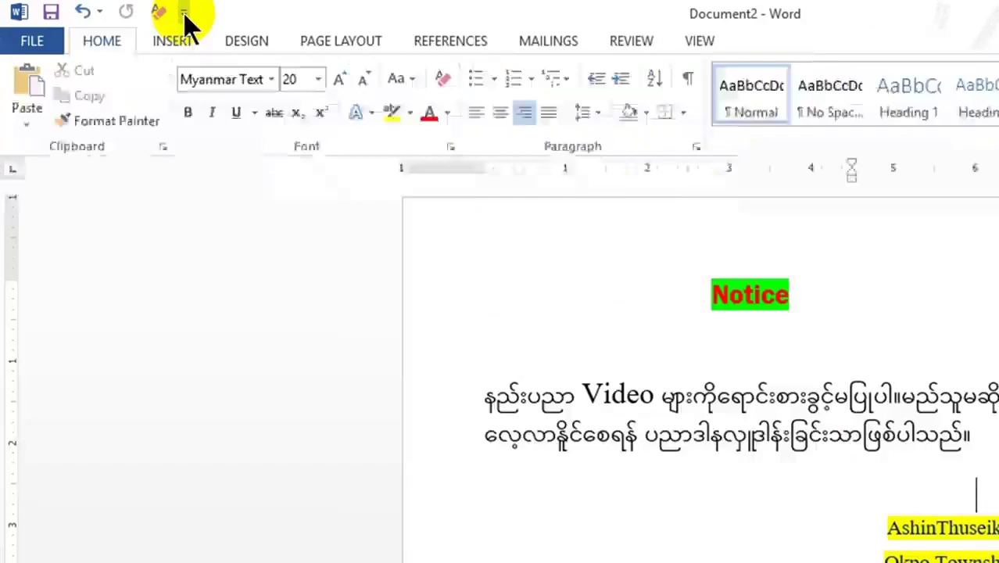
click(185, 13)
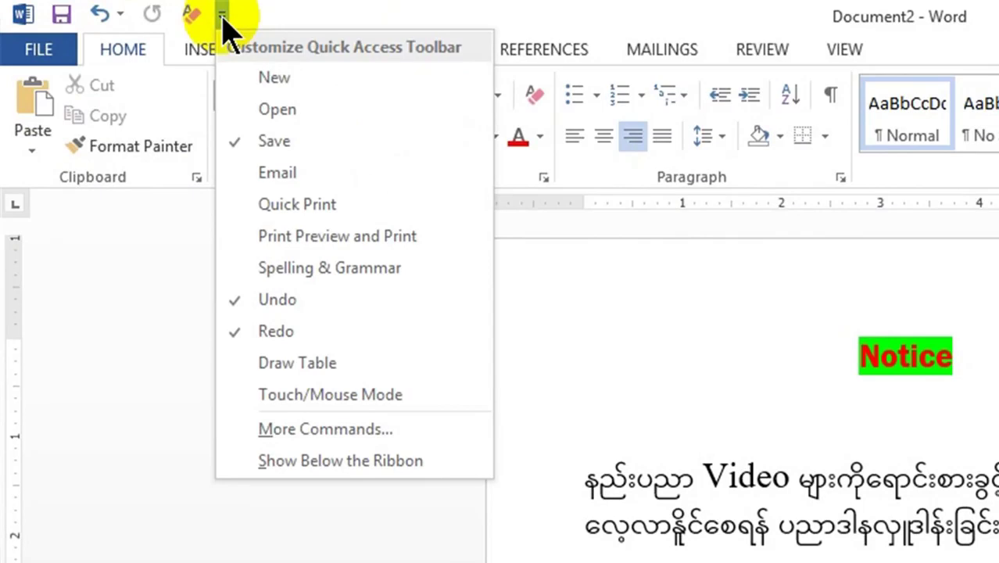
click(265, 110)
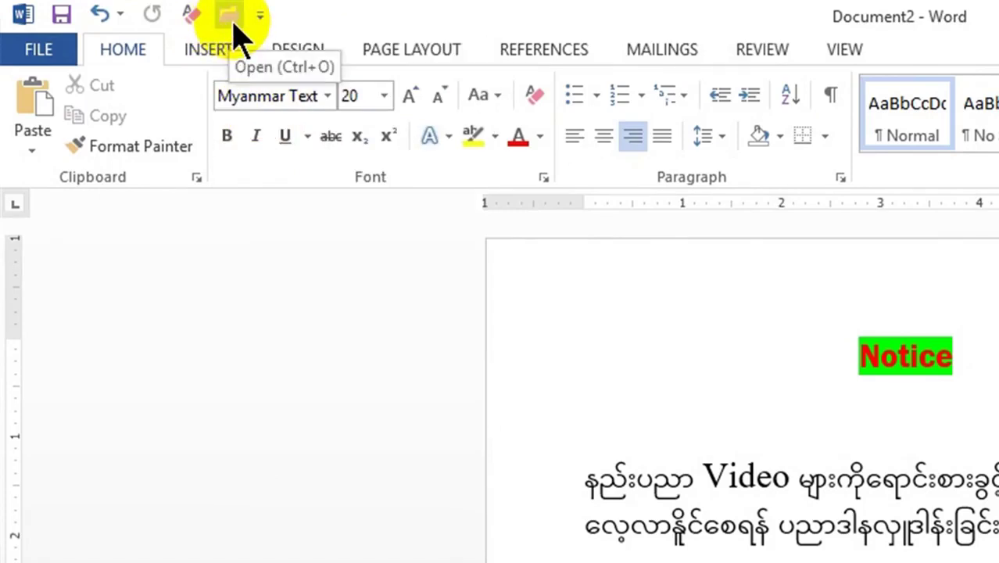
click(259, 16)
click(286, 76)
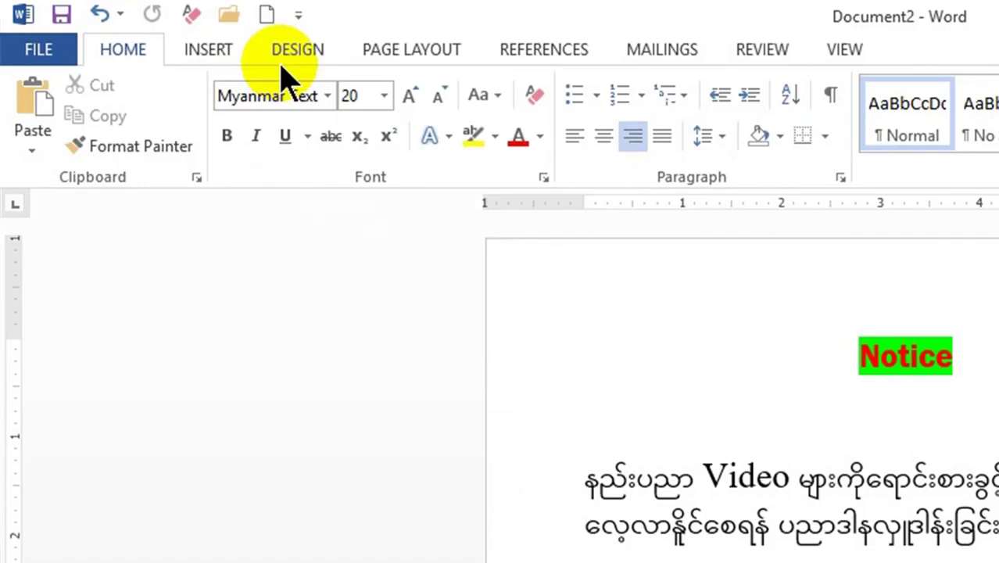
click(298, 18)
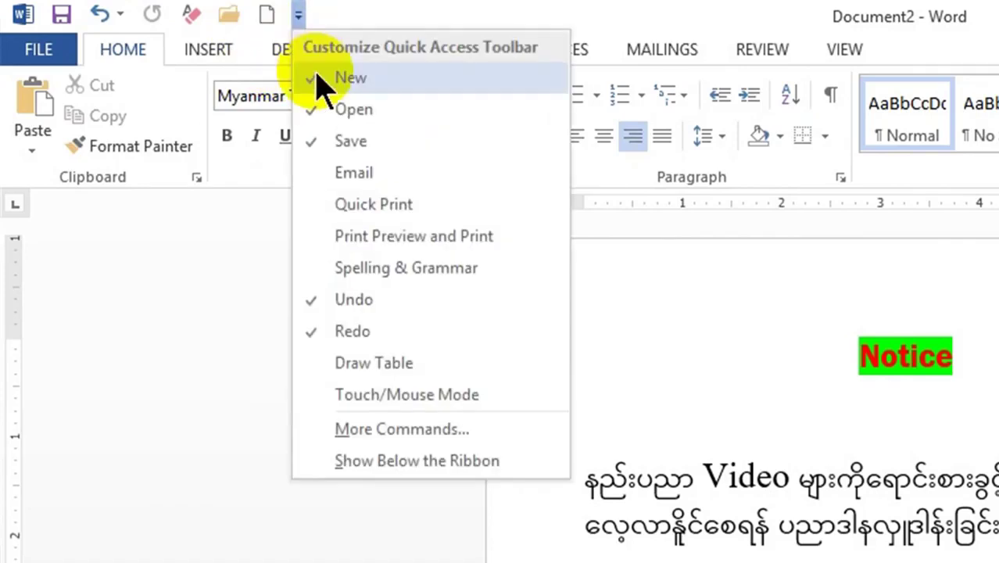
click(320, 78)
click(260, 14)
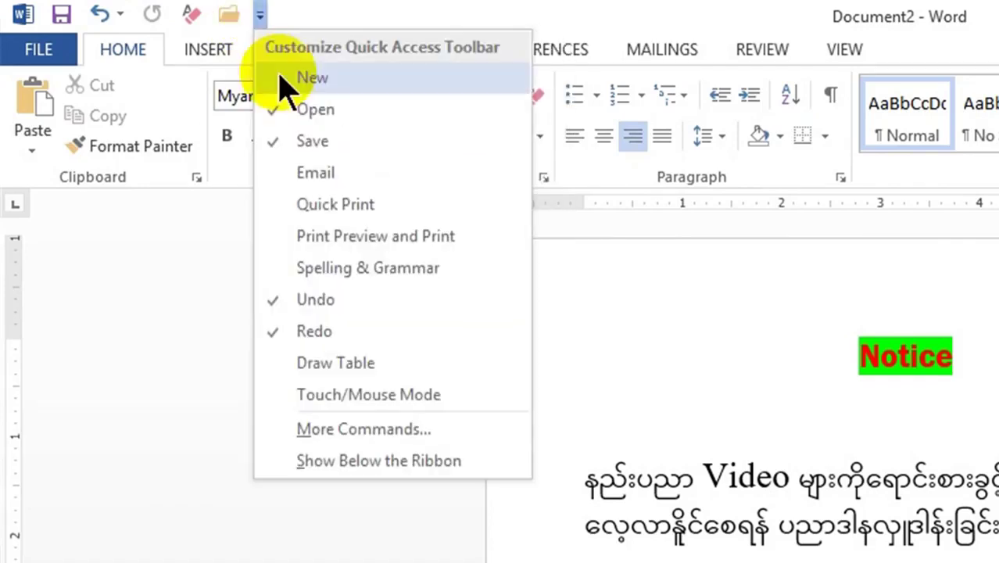
click(289, 106)
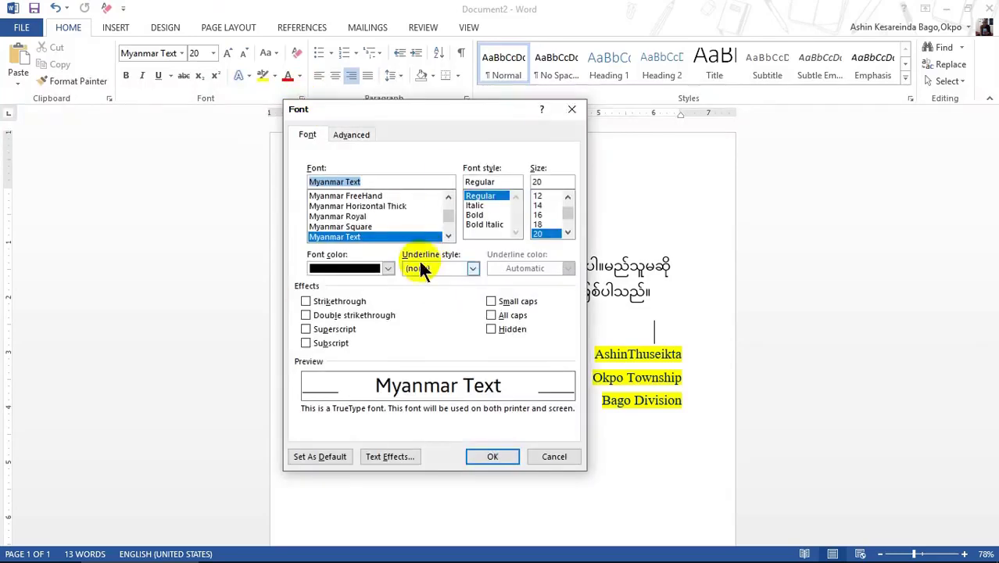
click(570, 111)
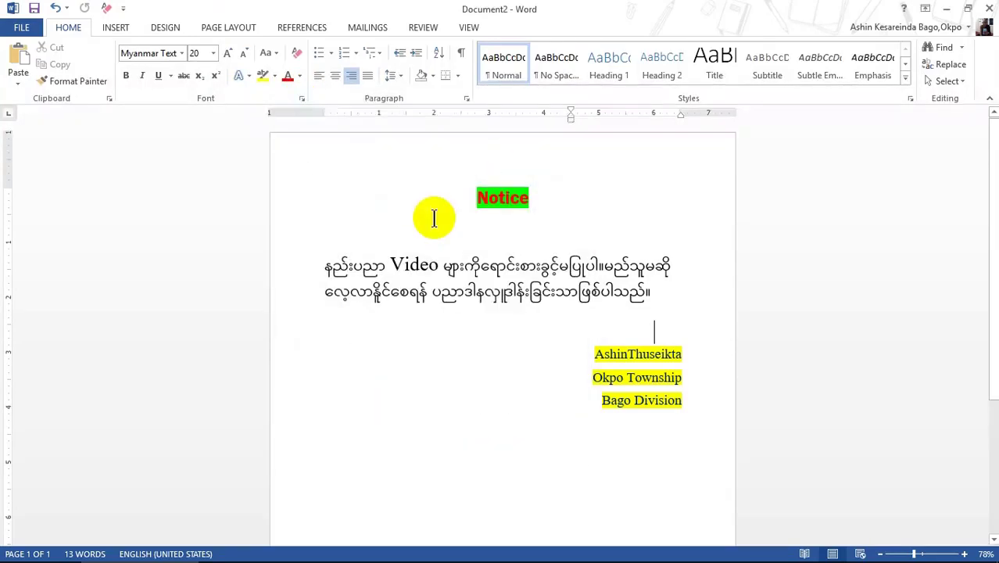
key(ctrl+d)
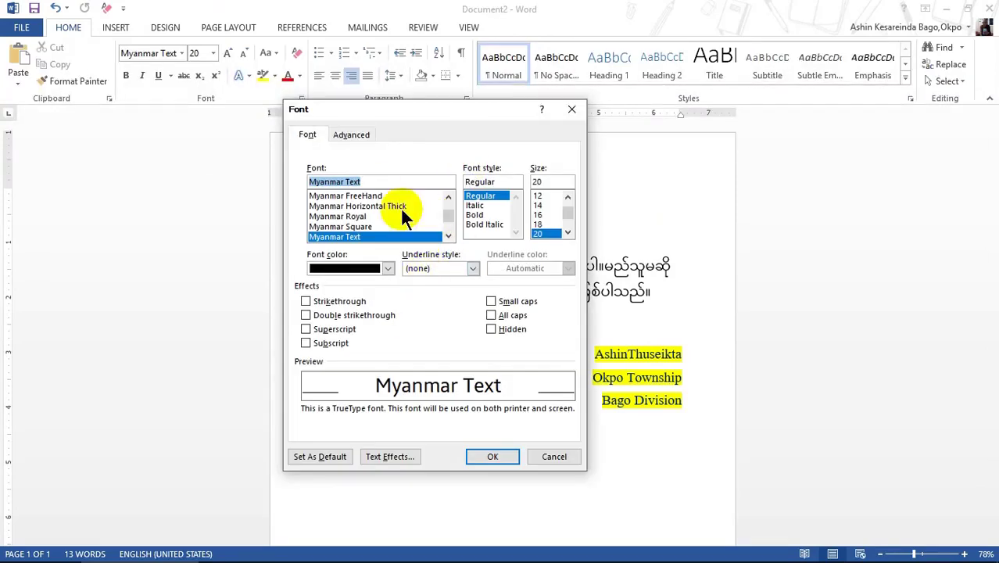
click(567, 114)
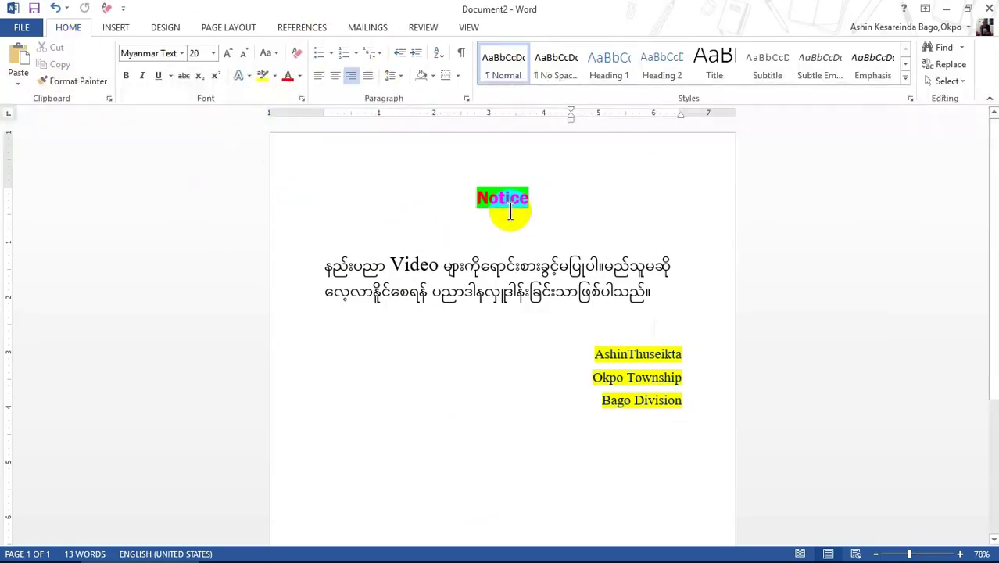
drag(522, 197, 539, 197)
drag(476, 197, 230, 194)
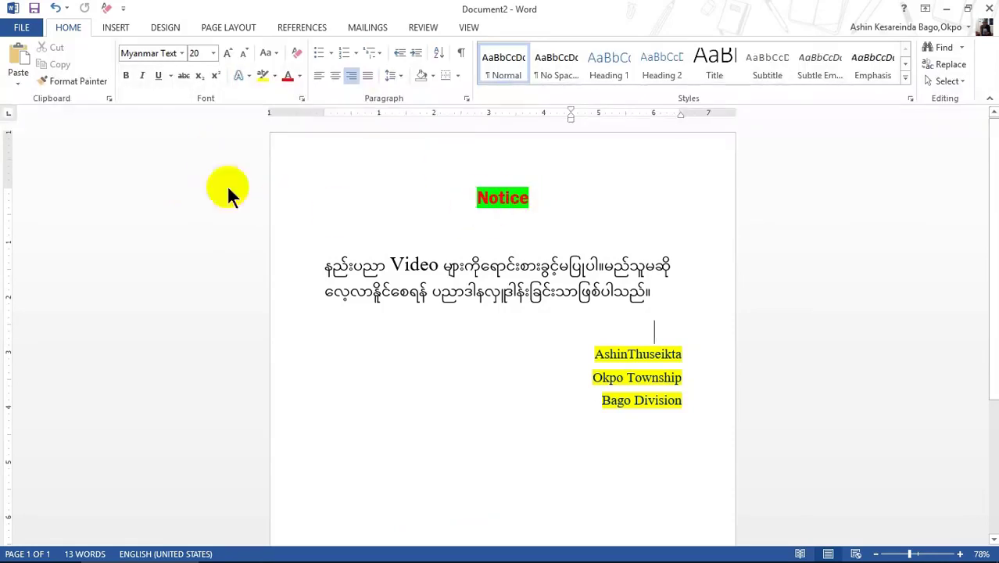
- Point the Save As dialog at University (E:) for Notice.docx as a Word Document (*.docx)
click(34, 9)
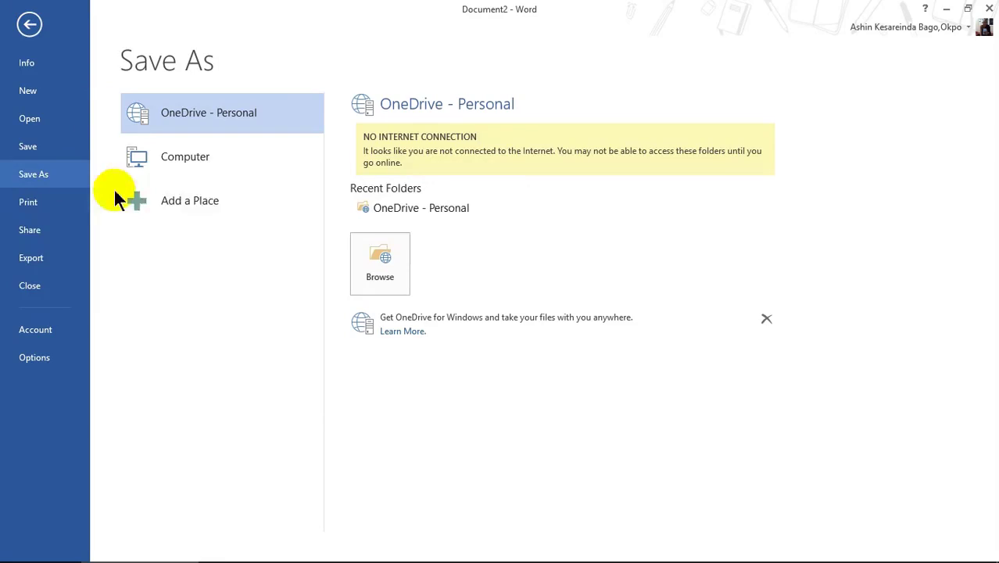
click(380, 263)
click(494, 328)
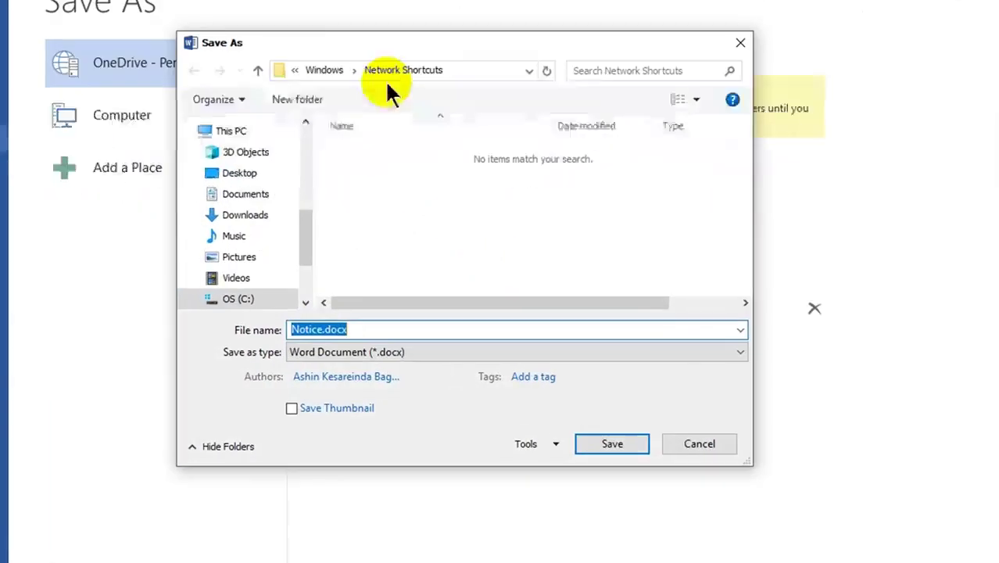
click(306, 247)
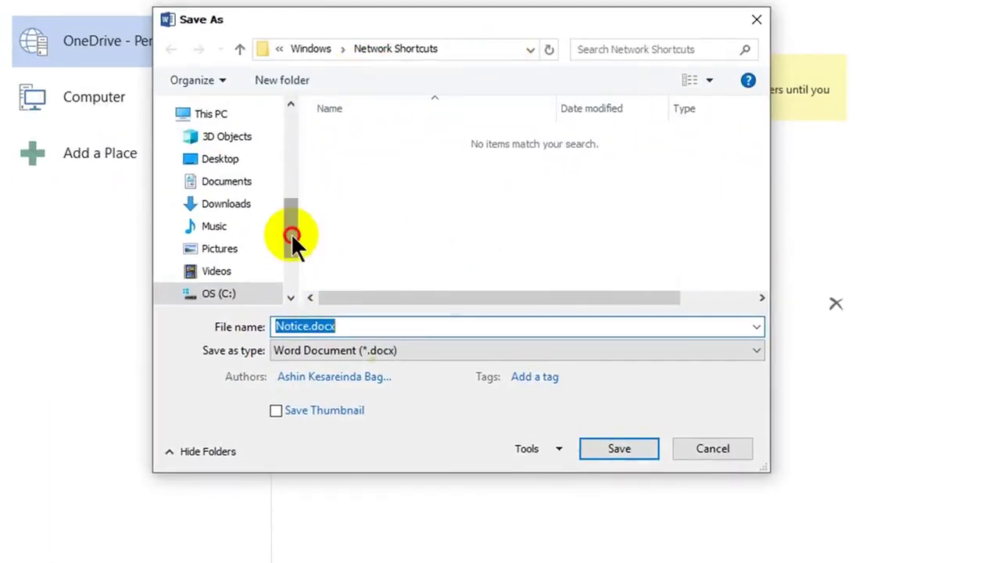
drag(293, 243, 290, 261)
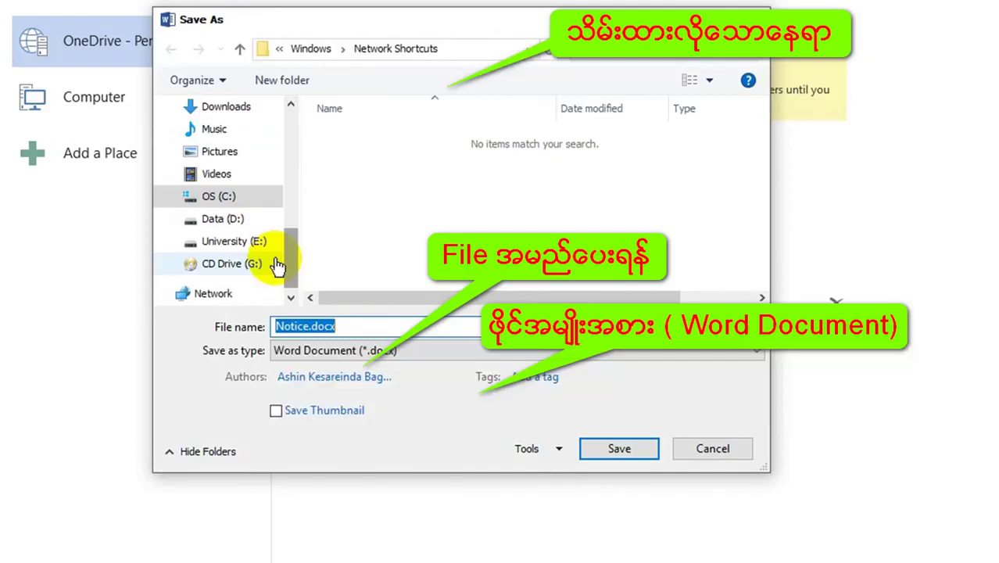
click(225, 246)
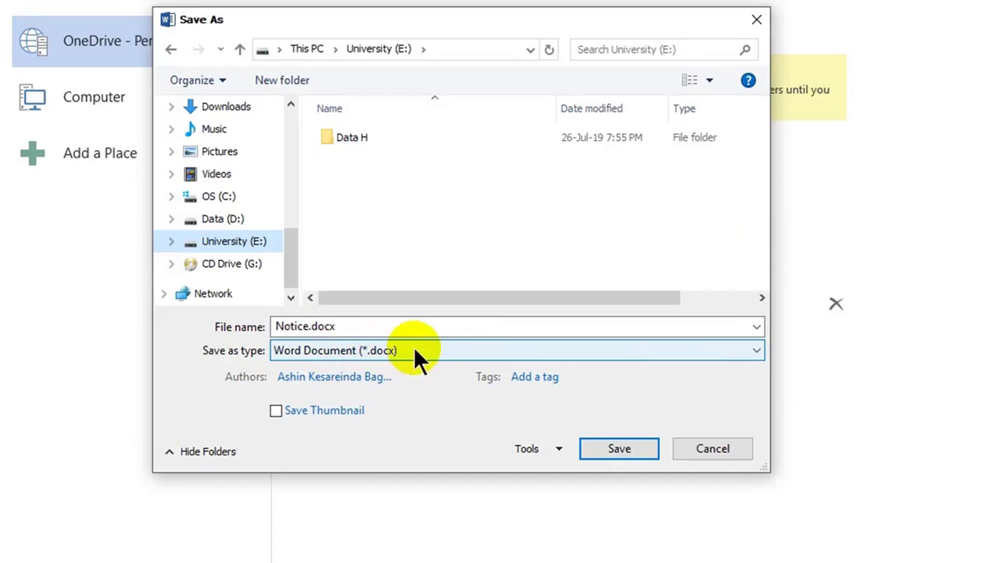
click(756, 351)
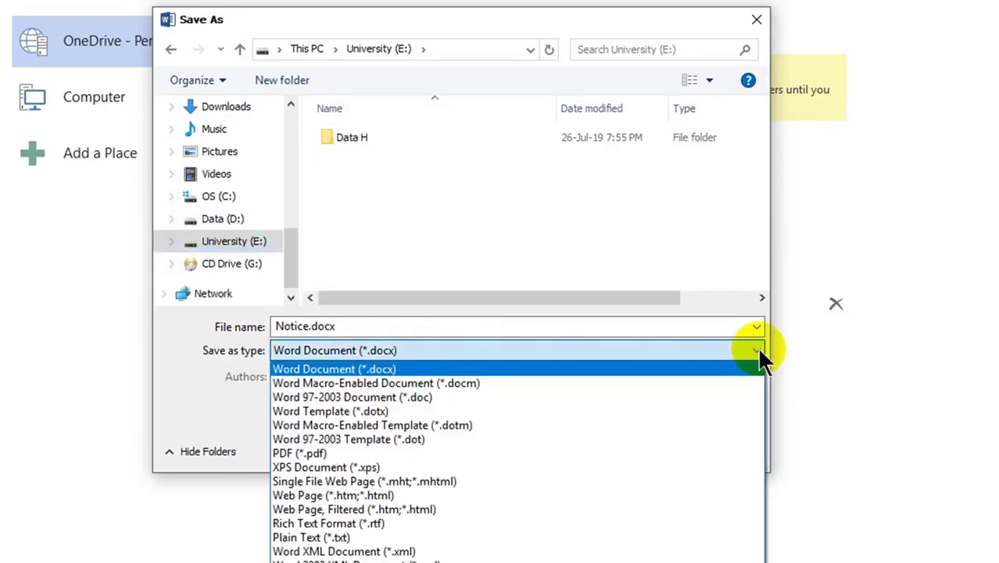
click(757, 350)
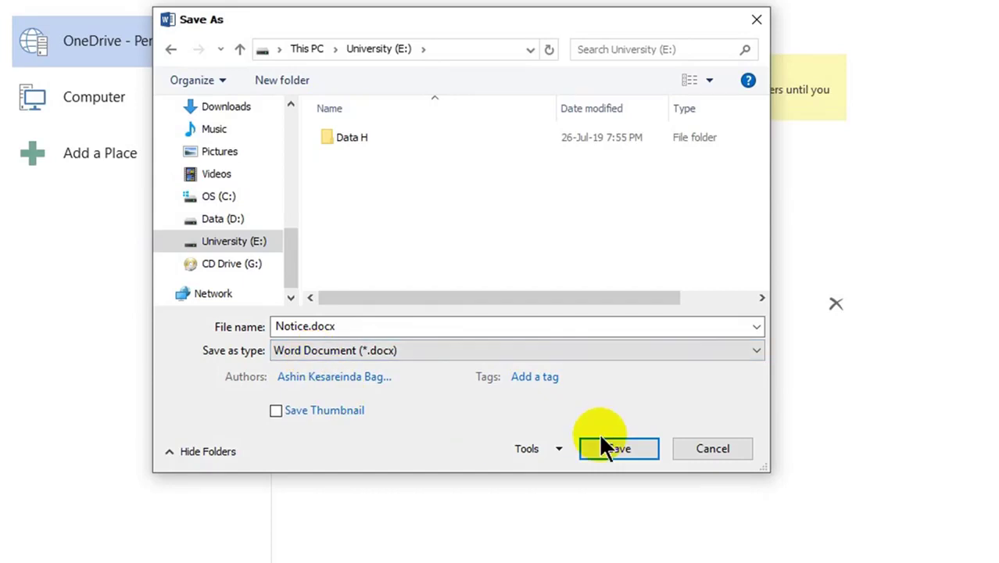
- Enter a password to open and a password to modify in General Options
click(552, 448)
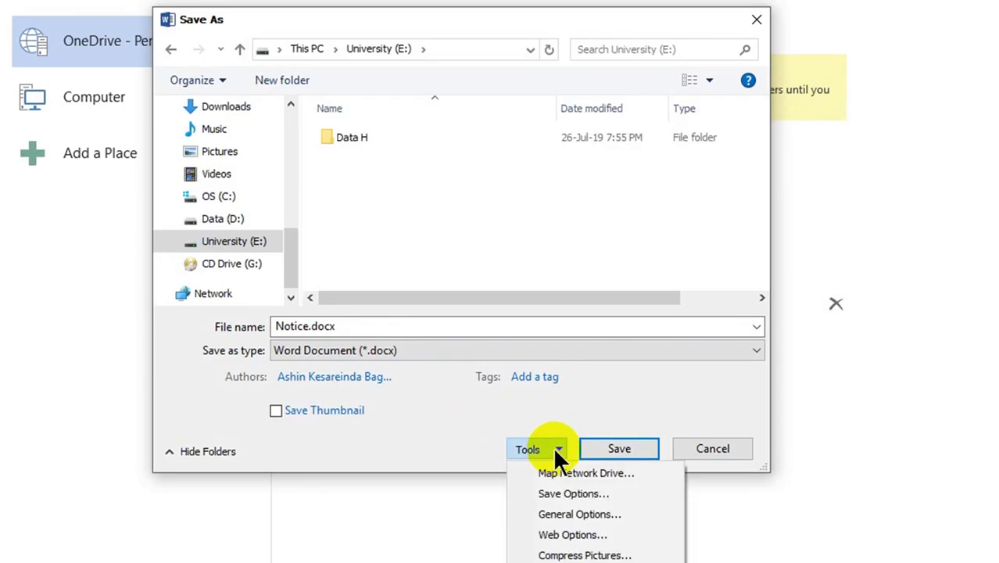
click(566, 515)
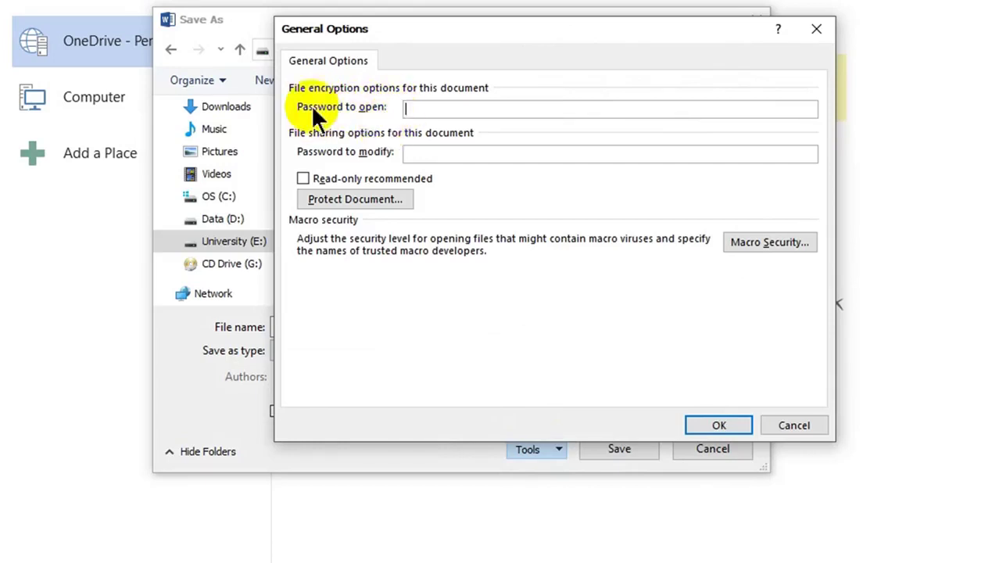
text(123457)
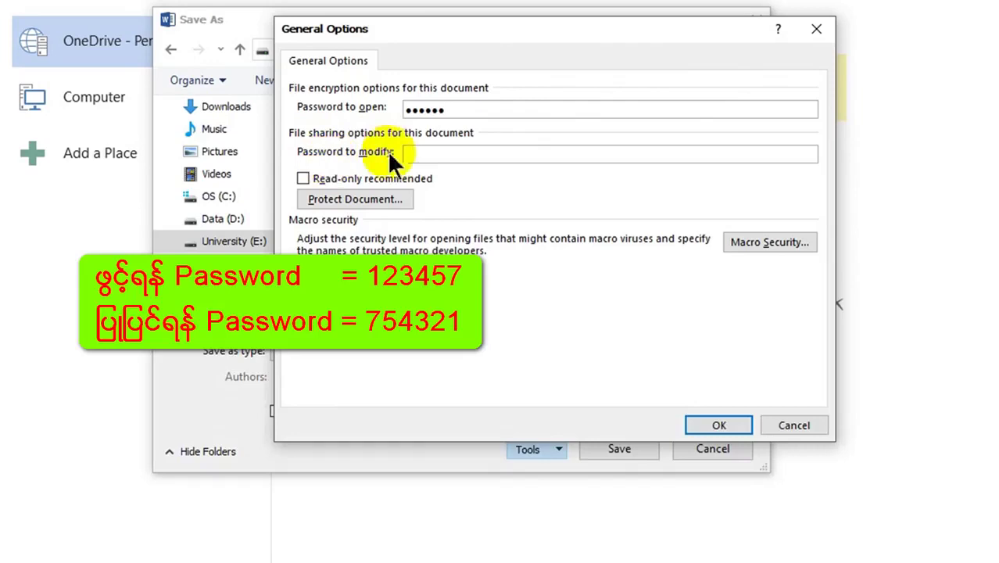
click(413, 154)
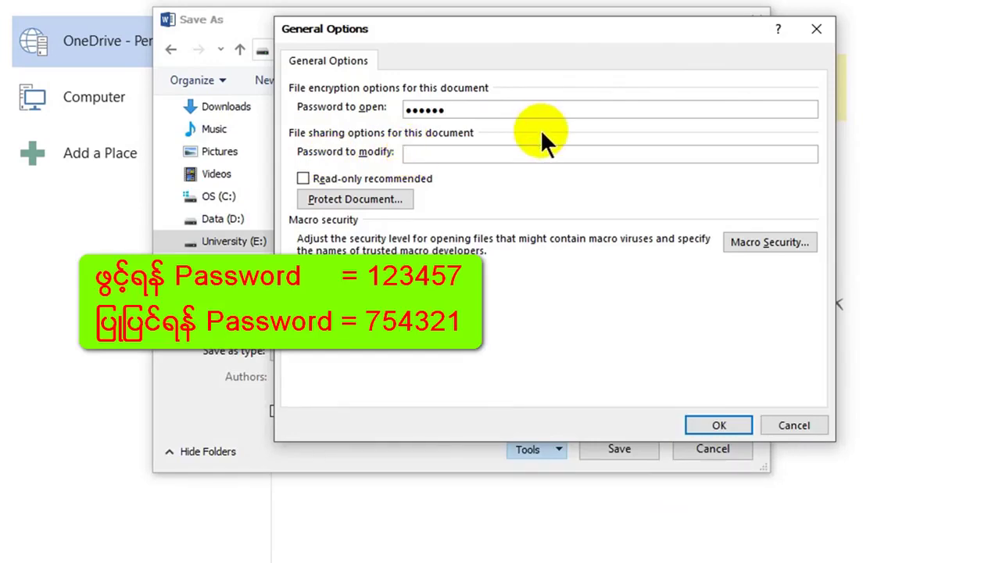
text(754321)
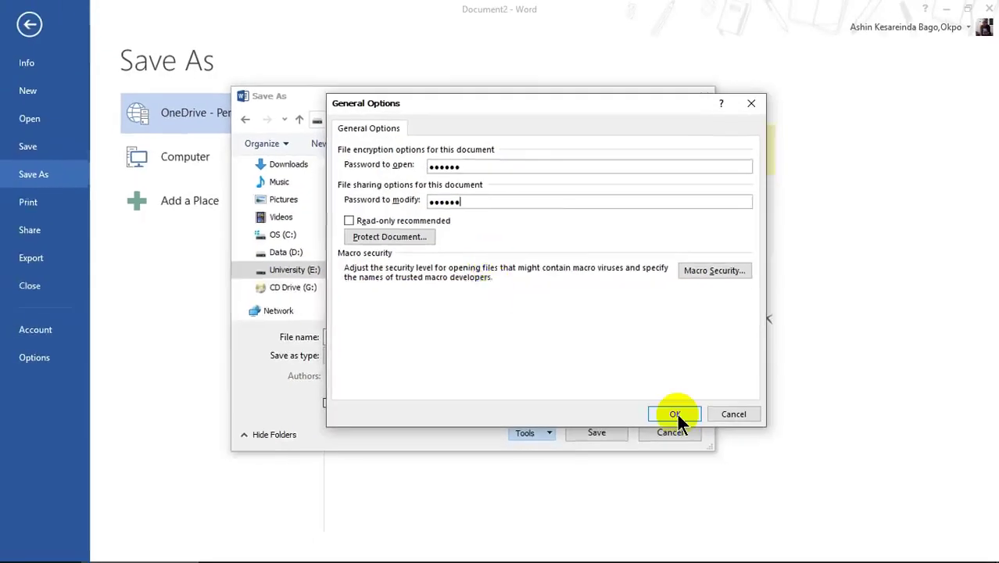
click(674, 414)
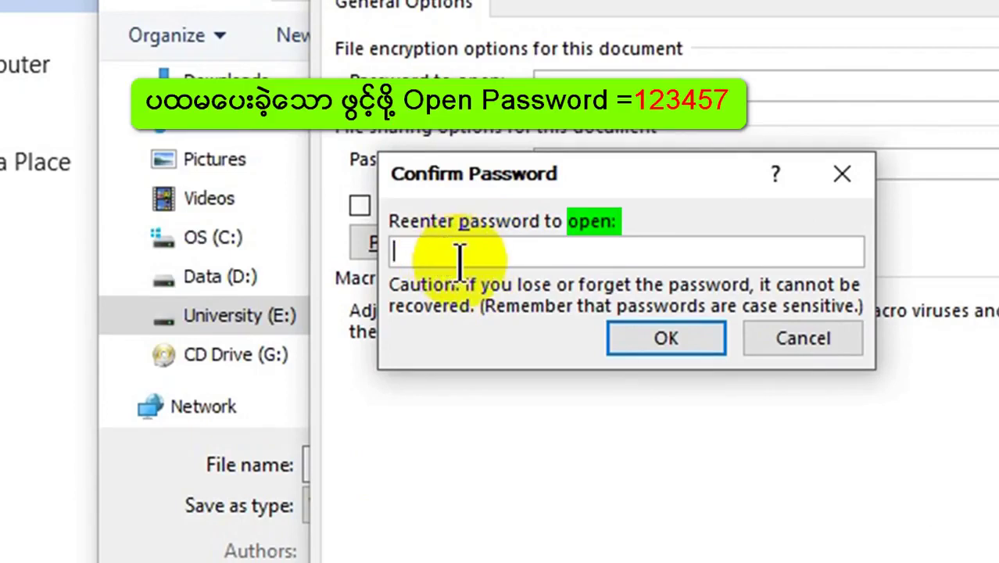
- Re-enter the open and modify passwords to confirm them
text(123457)
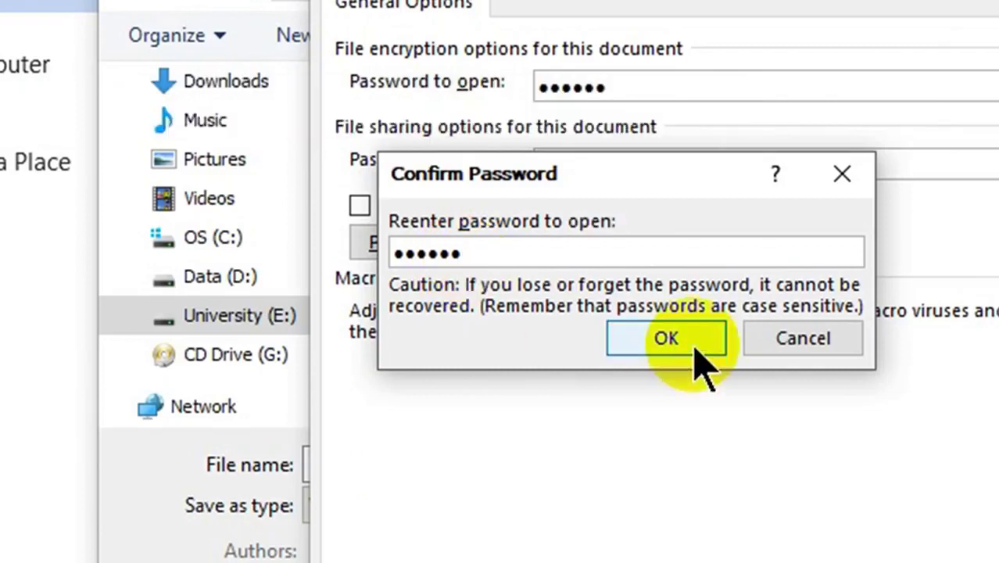
click(695, 350)
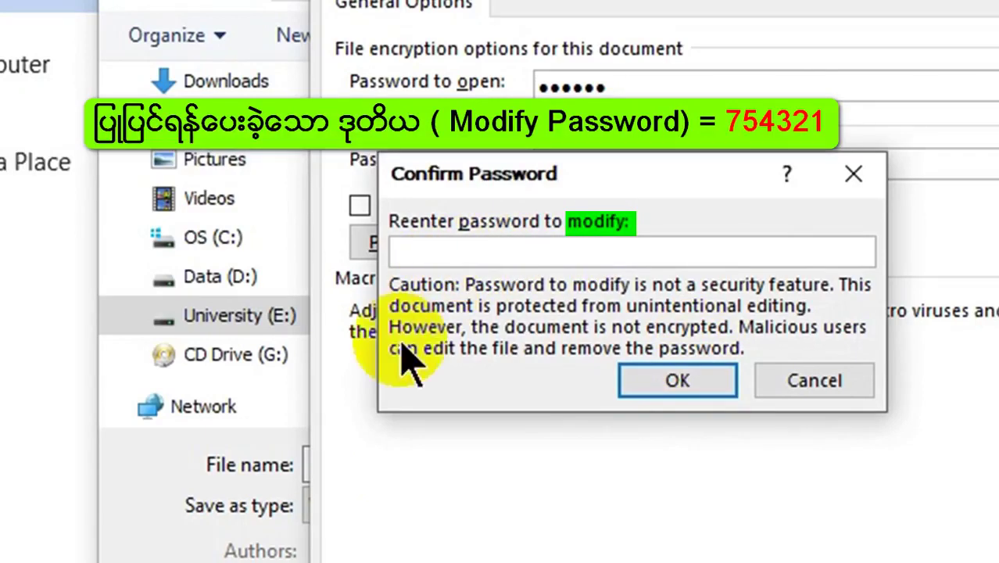
text(754321)
click(679, 382)
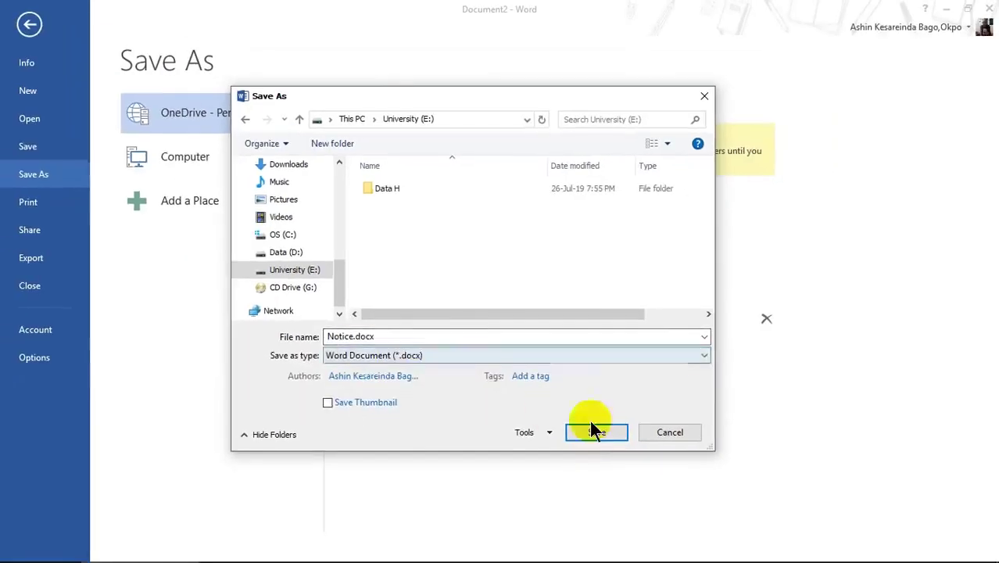
- Save Notice.docx to drive E:, close Word, and relaunch it from the desktop icon
click(596, 431)
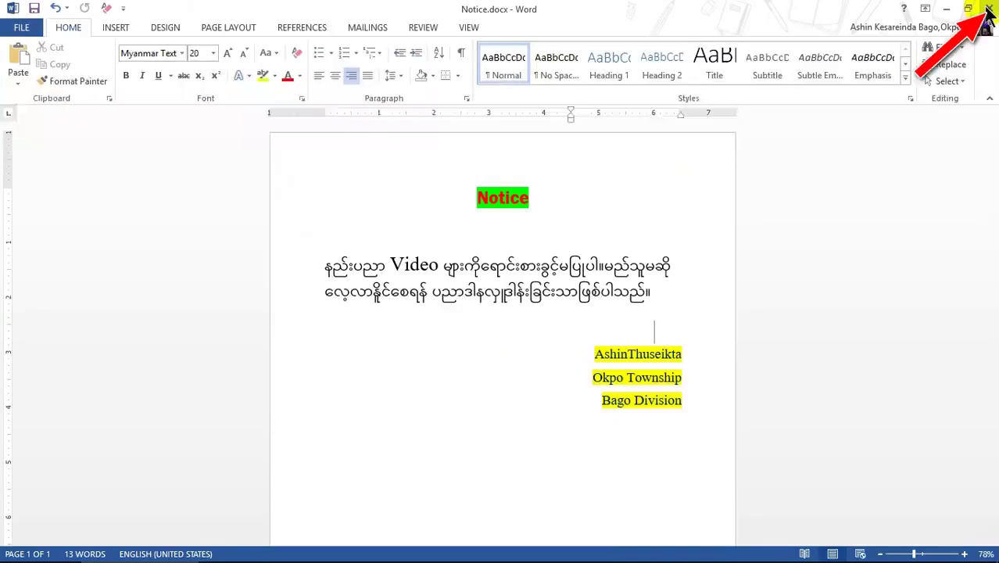
click(988, 11)
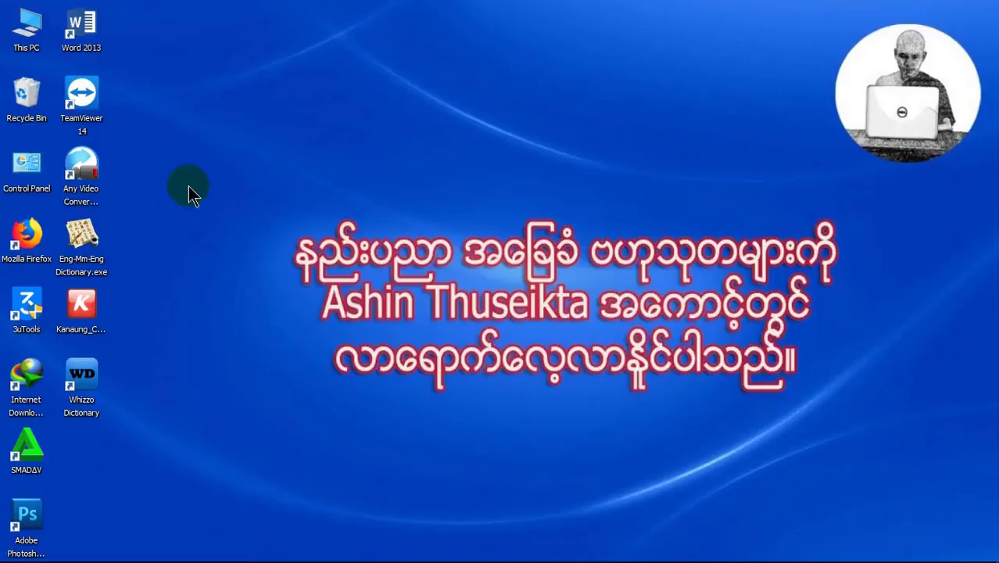
double_click(78, 25)
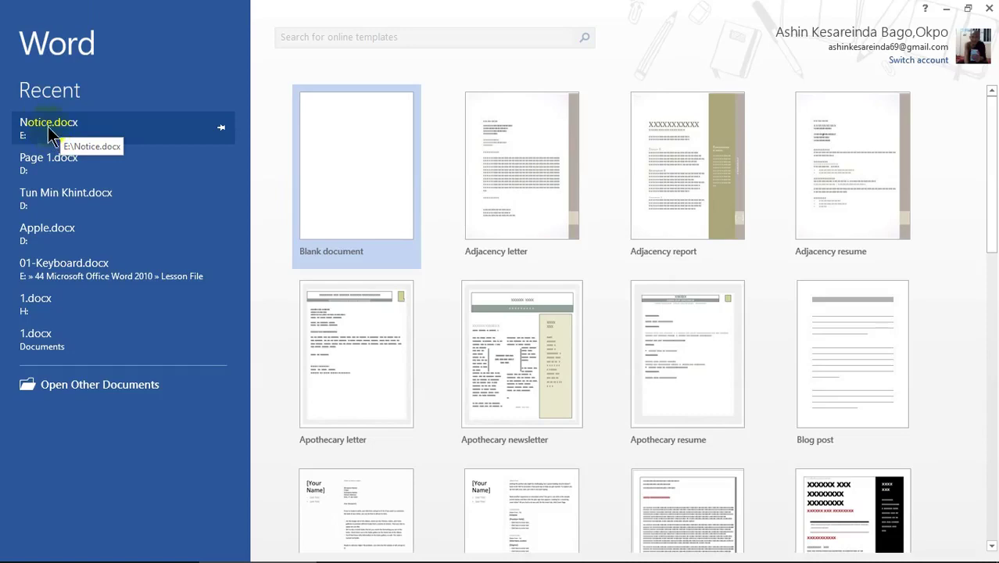
- Open Notice.docx from Recent with only its open password, choosing Read Only
click(54, 133)
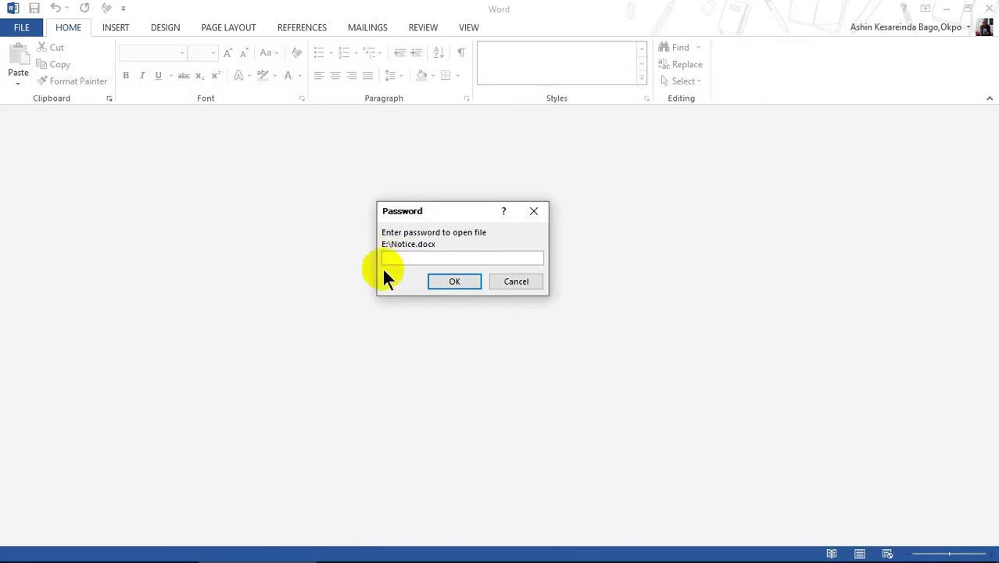
text(123)
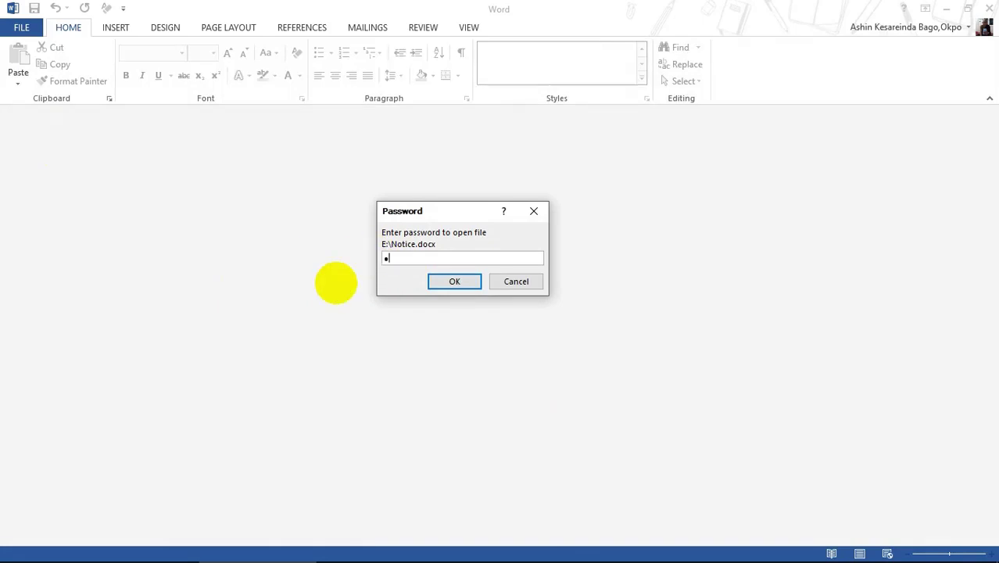
text(456)
key(Return)
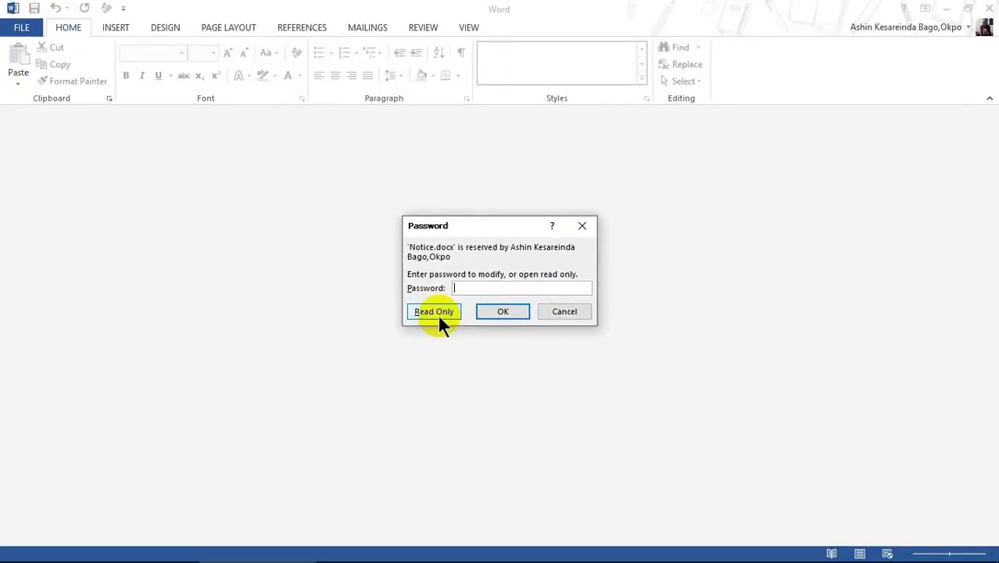
click(437, 311)
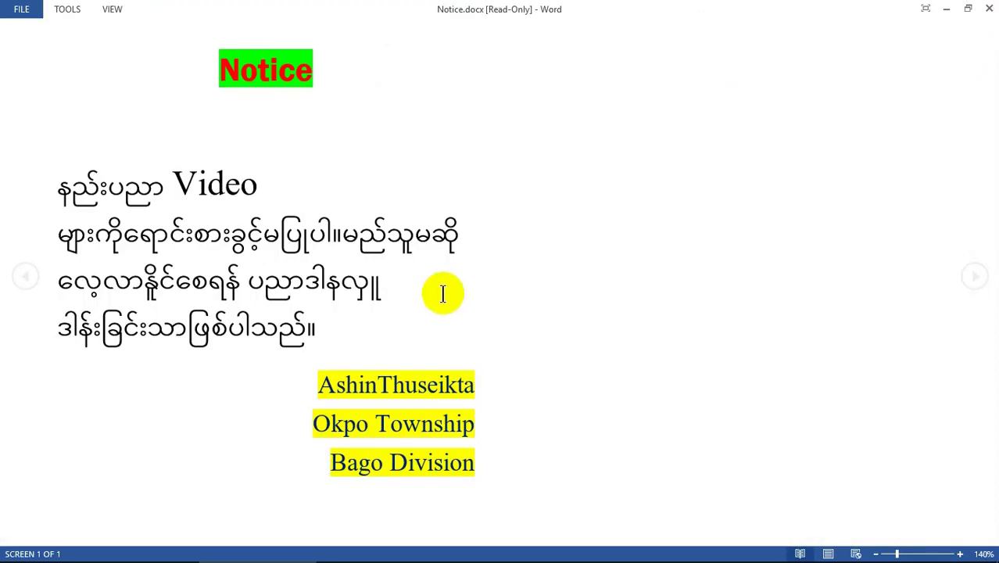
- Close Word and reopen Notice.docx for editing with the open and modify passwords
click(990, 11)
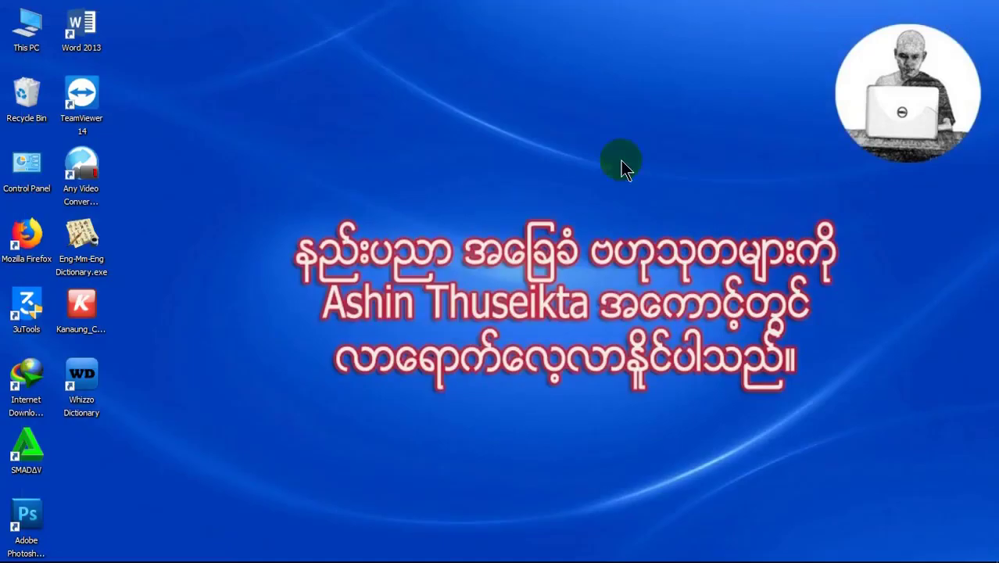
double_click(88, 30)
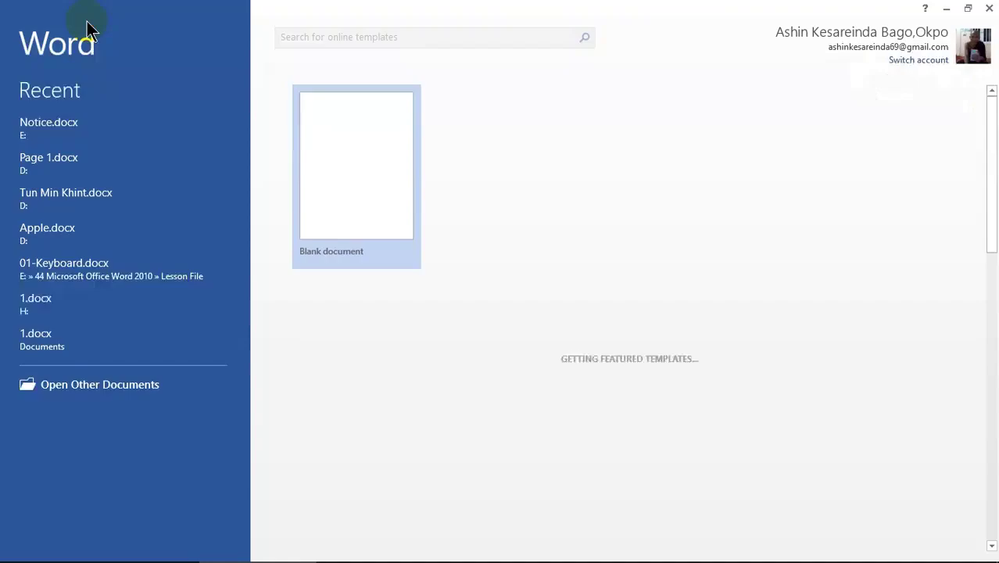
click(67, 133)
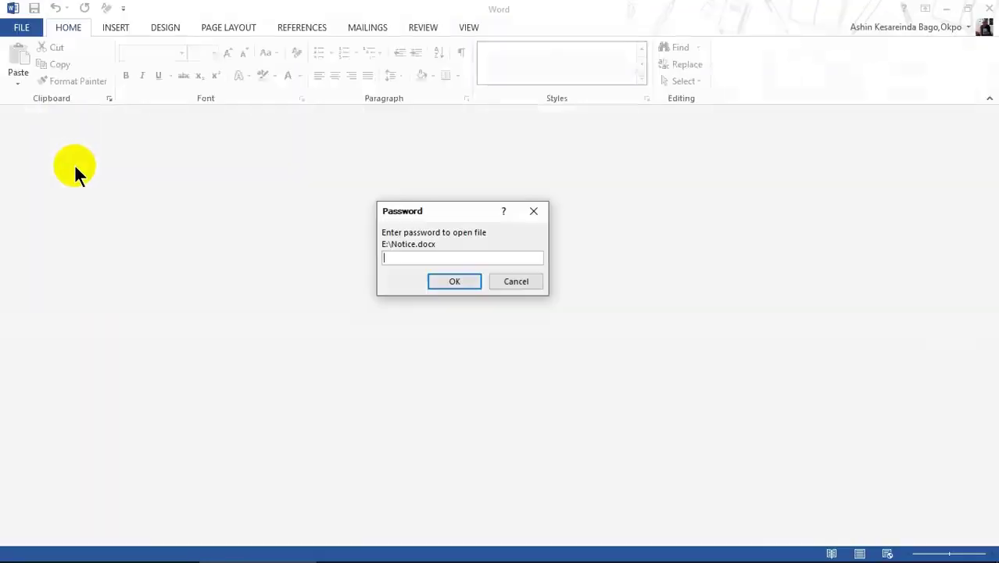
text(123457)
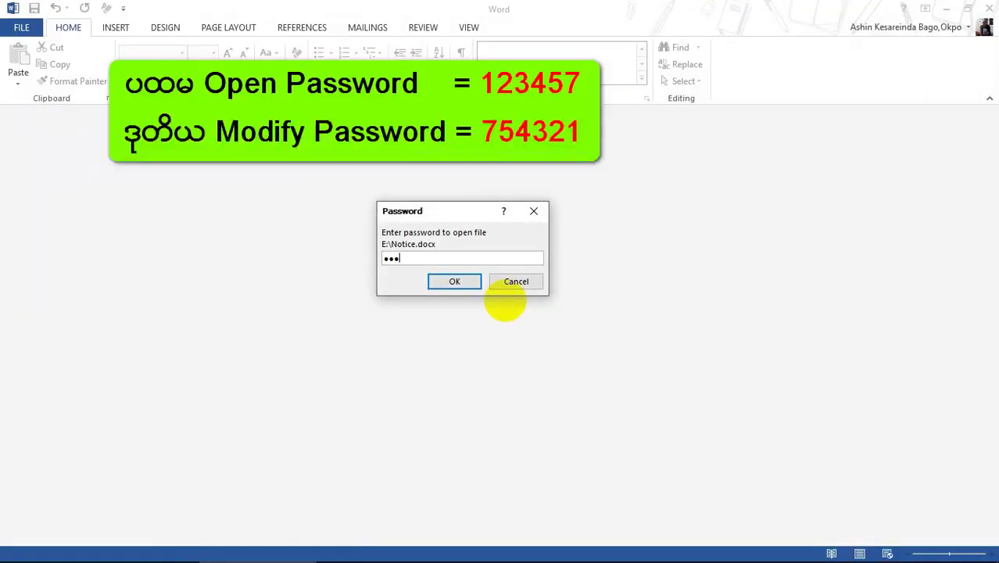
key(Return)
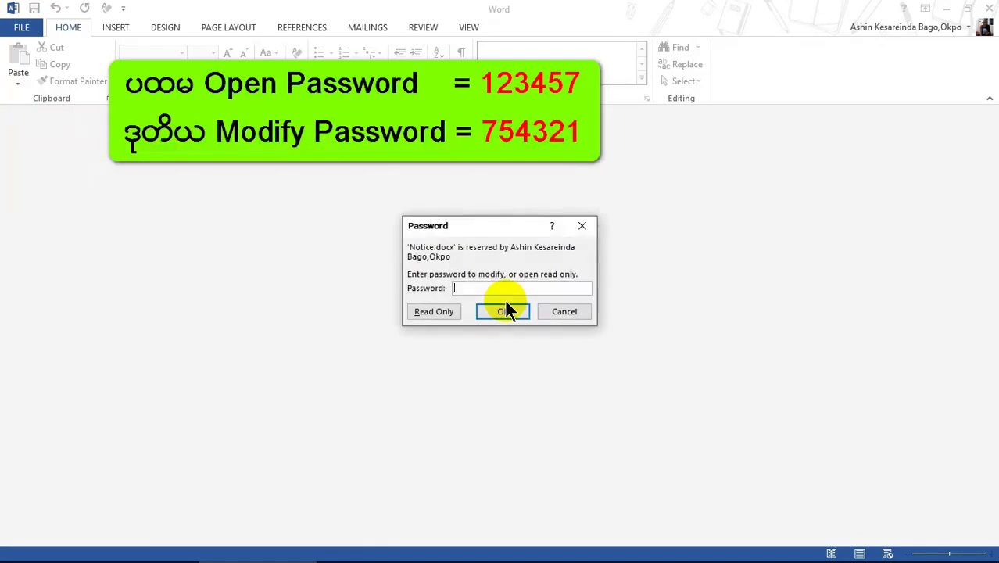
text(754321)
click(505, 310)
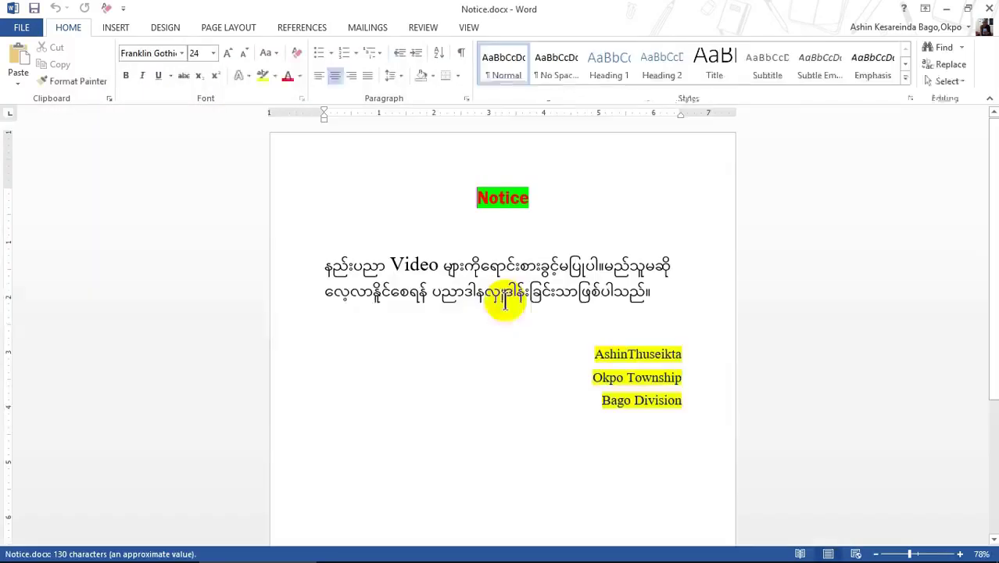
- Delete and retype the closing ။ mark at the end of the second line
click(653, 292)
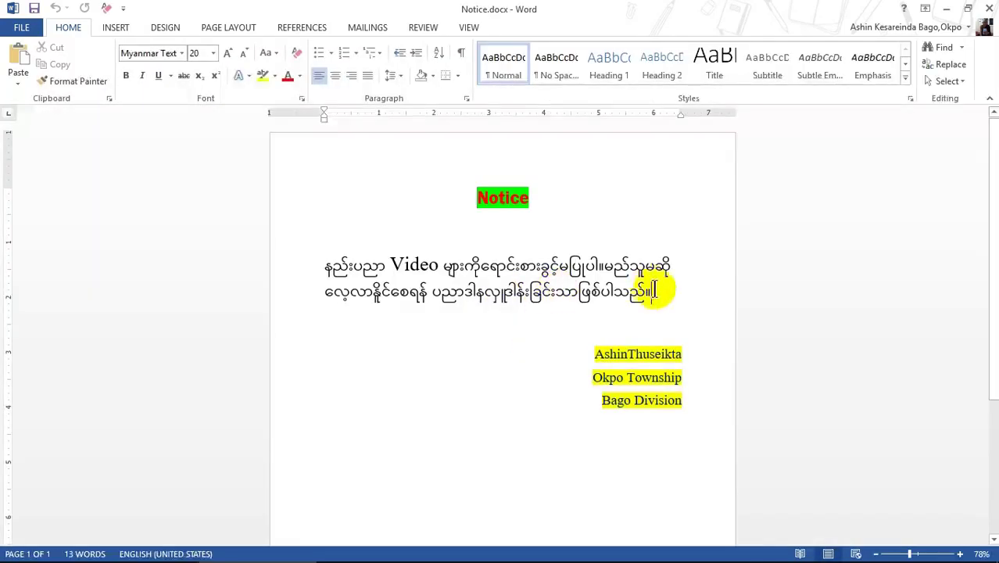
key(BackSpace)
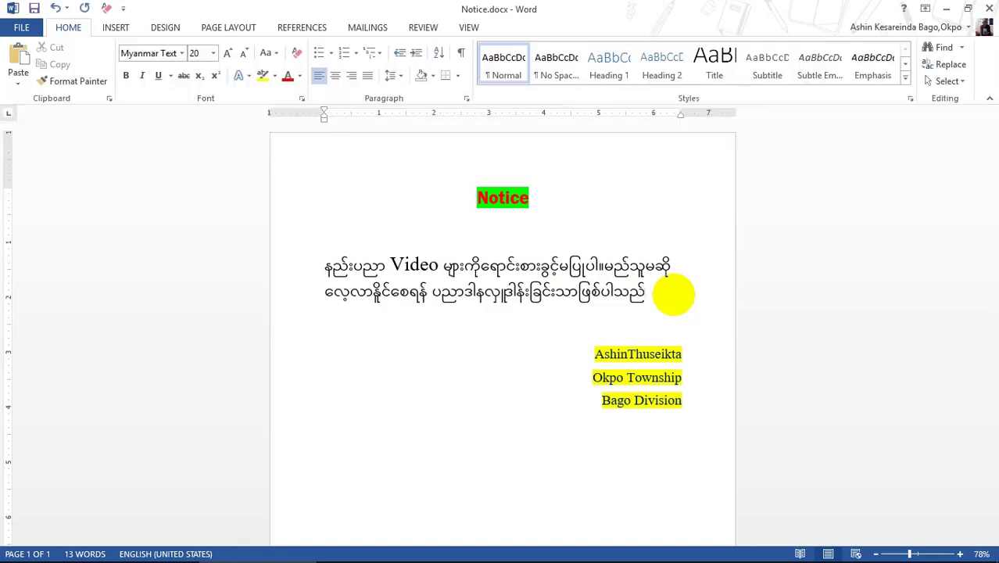
text(/)
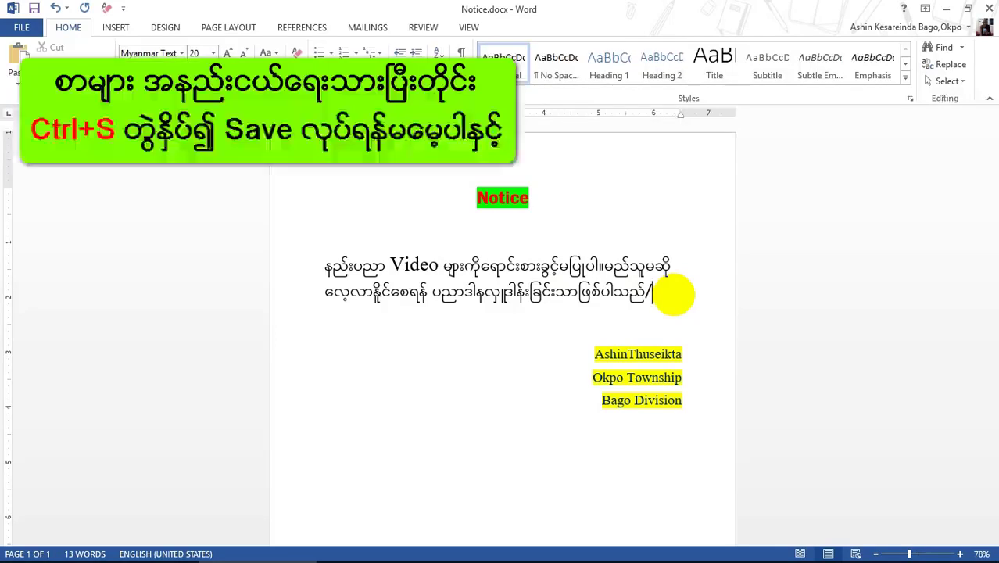
key(BackSpace)
text(။)
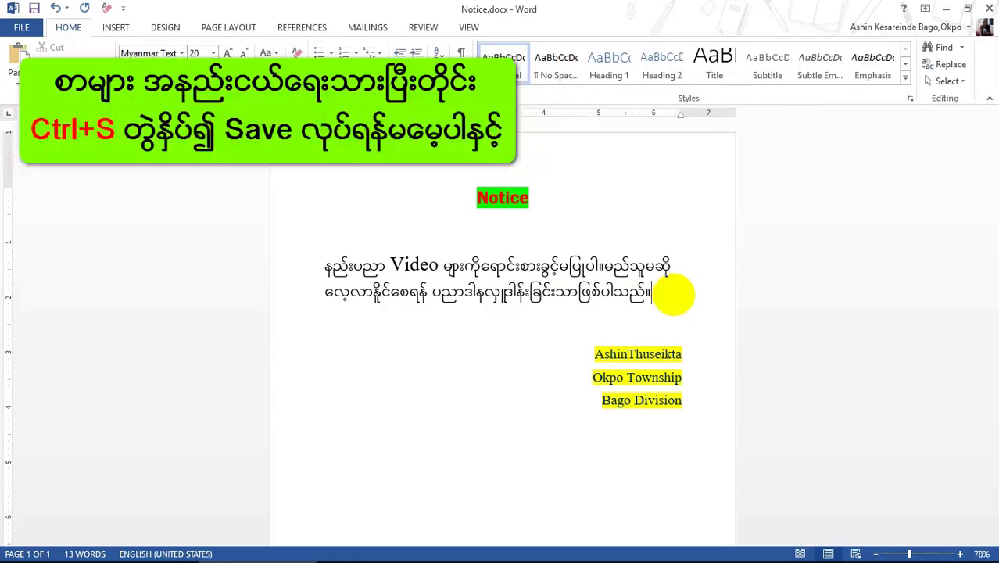